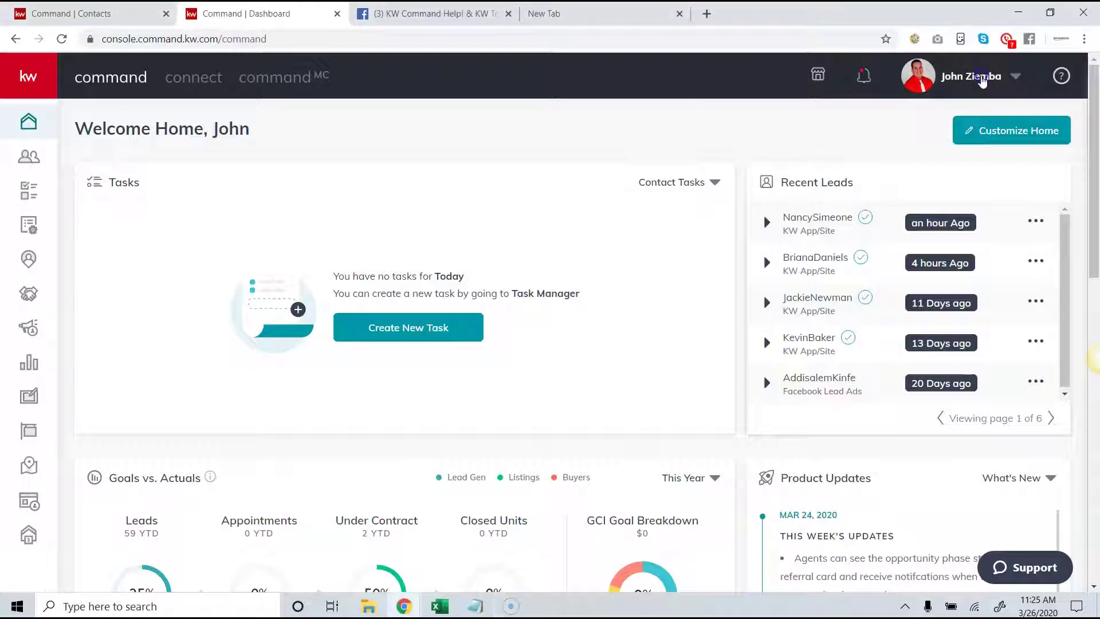
# Open the Marketing Profile page under Connect Settings in the account settings
pyautogui.click(982, 80)
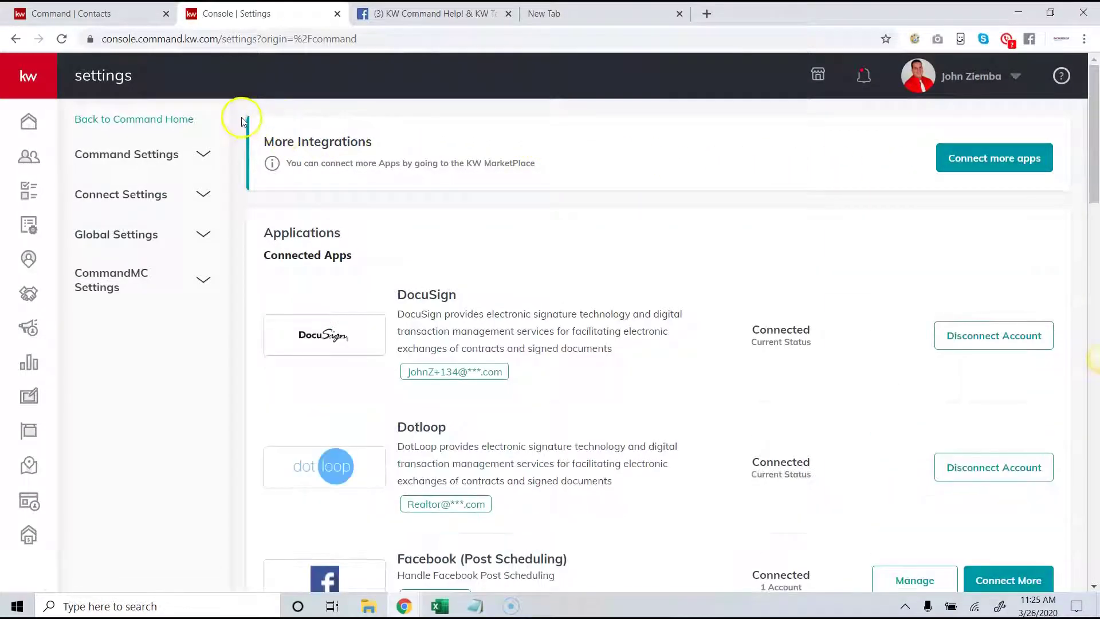
pyautogui.click(163, 198)
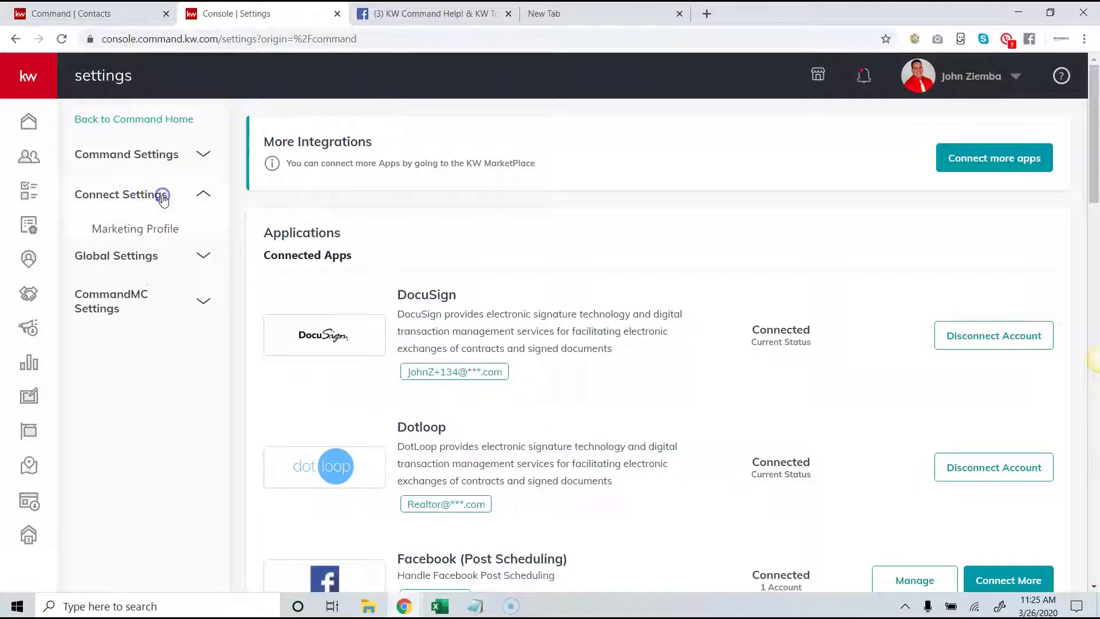
pyautogui.click(994, 77)
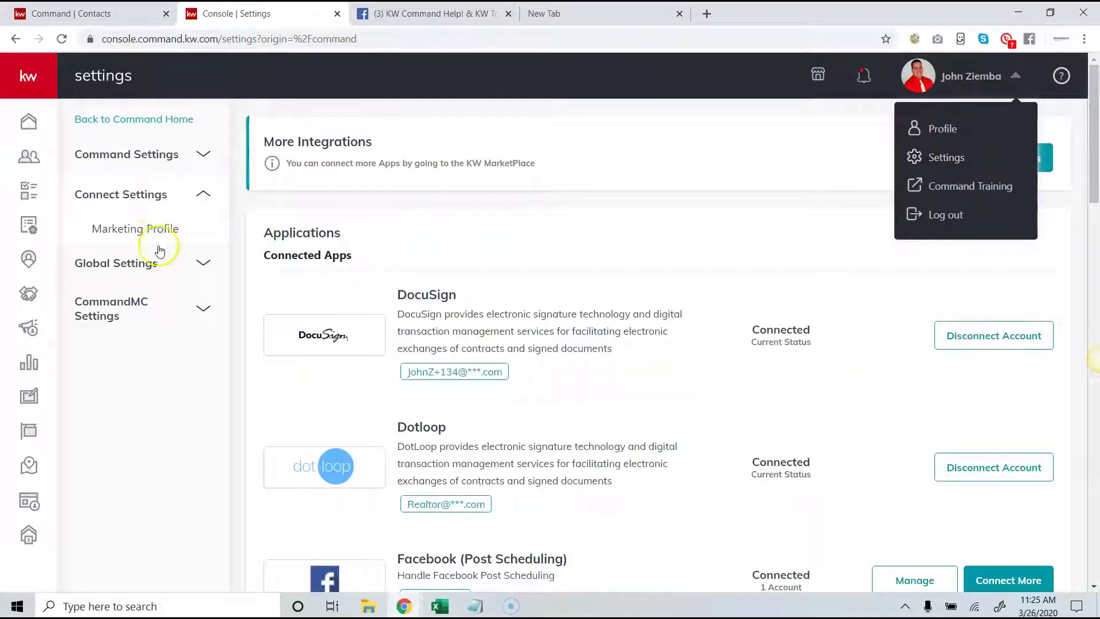
pyautogui.click(157, 228)
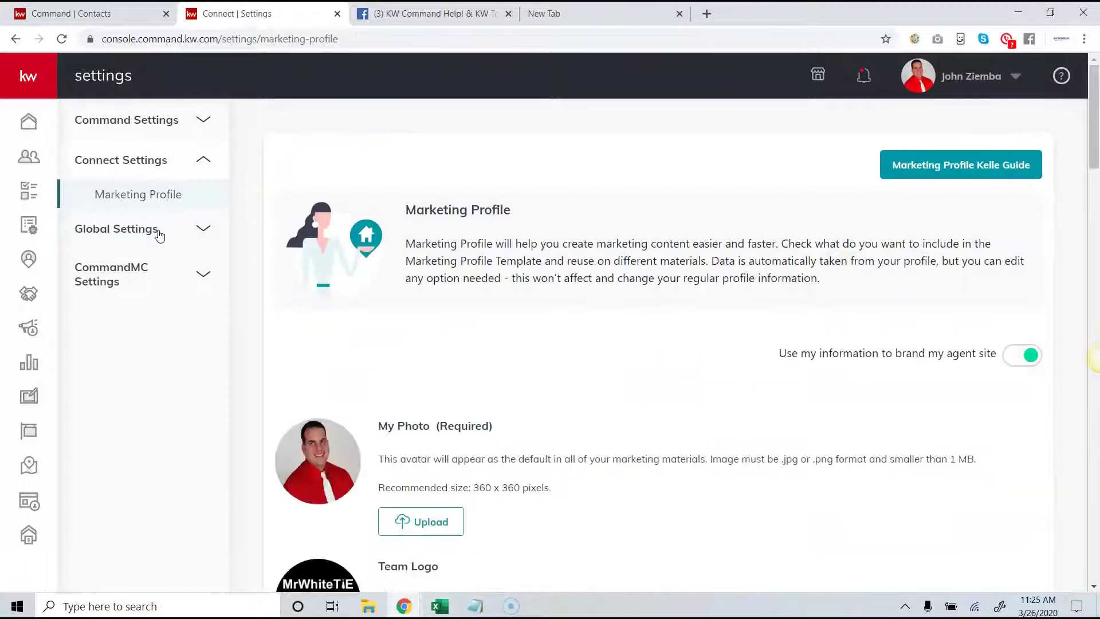
# Review the marketing profile's My Details section, including license number, job title, bio, phone, email and website fields
pyautogui.moveTo(1096, 127); pyautogui.dragTo(1083, 228)
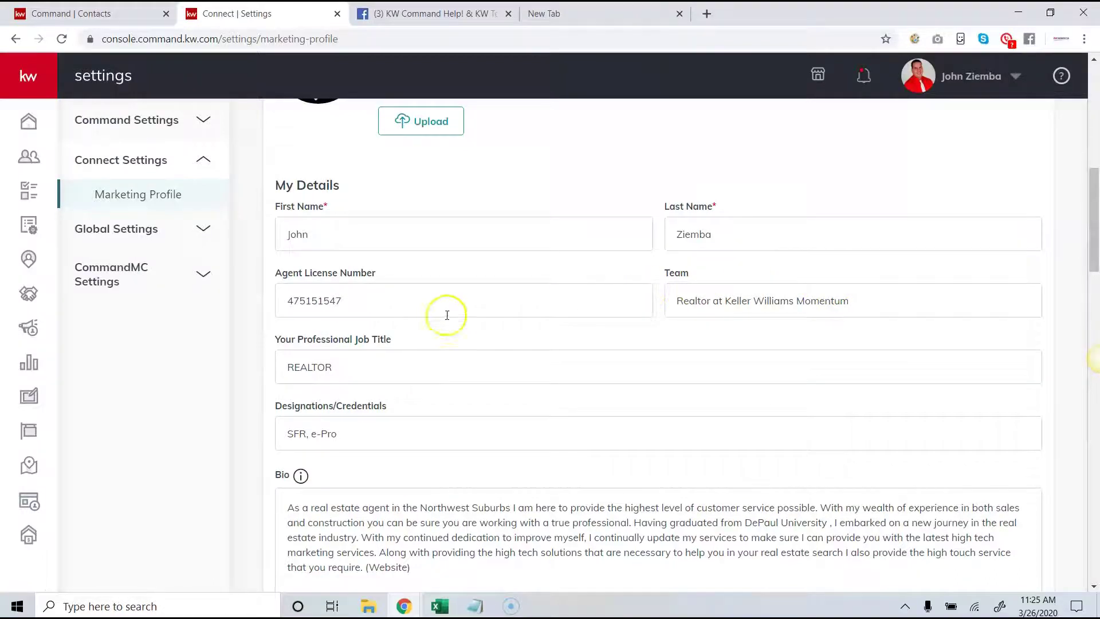
pyautogui.click(368, 297)
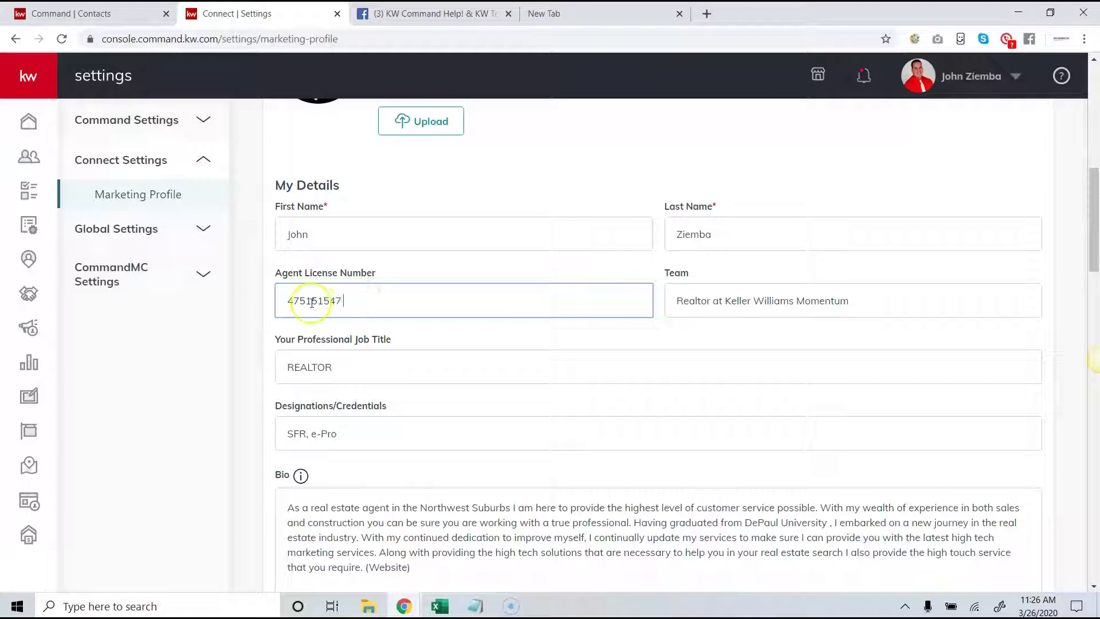
pyautogui.moveTo(333, 367); pyautogui.dragTo(278, 364)
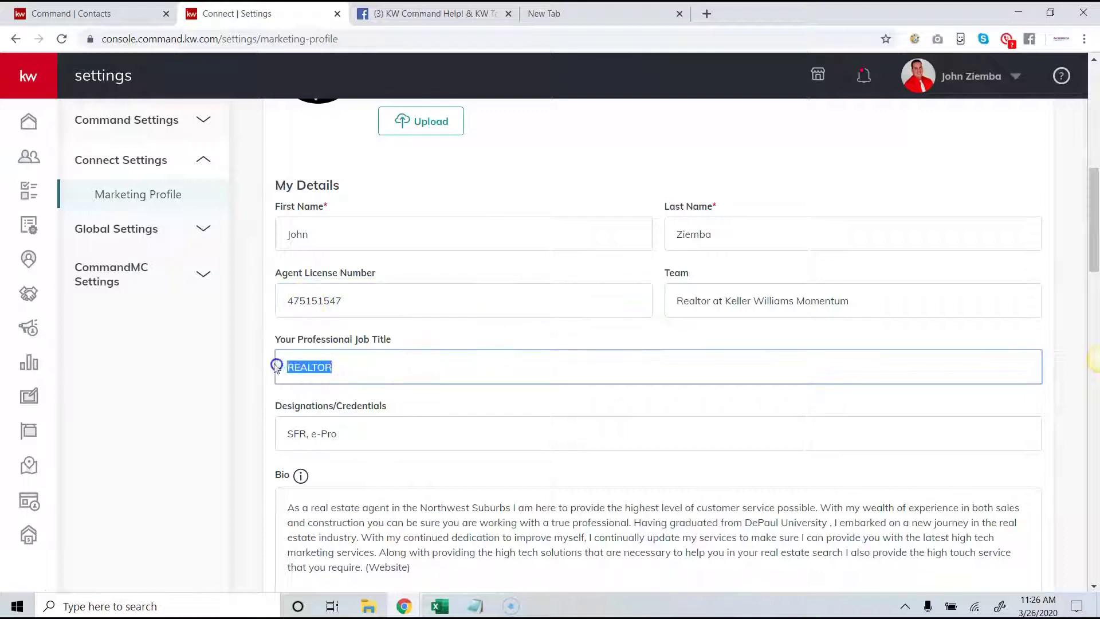
pyautogui.scroll(-1, 320, 413)
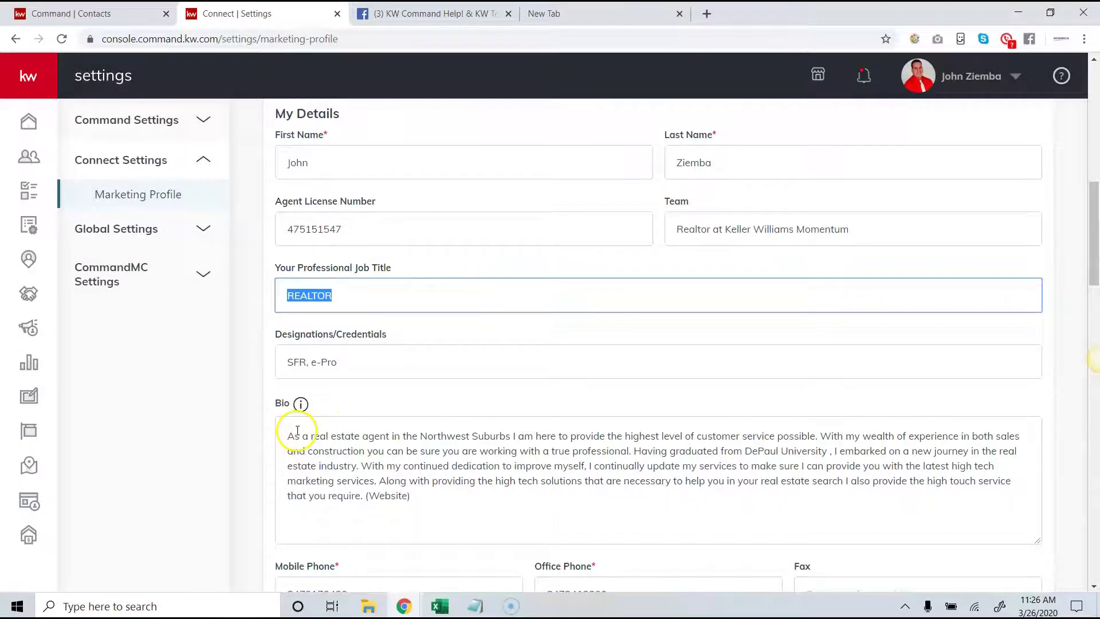
pyautogui.scroll(-5, 297, 430)
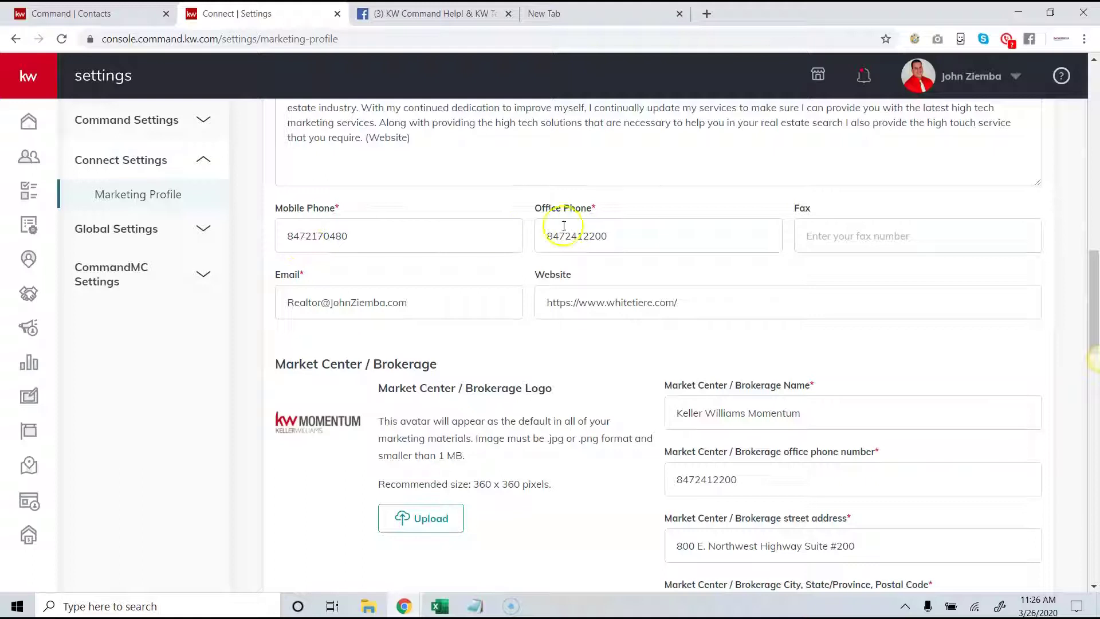
pyautogui.moveTo(692, 306)
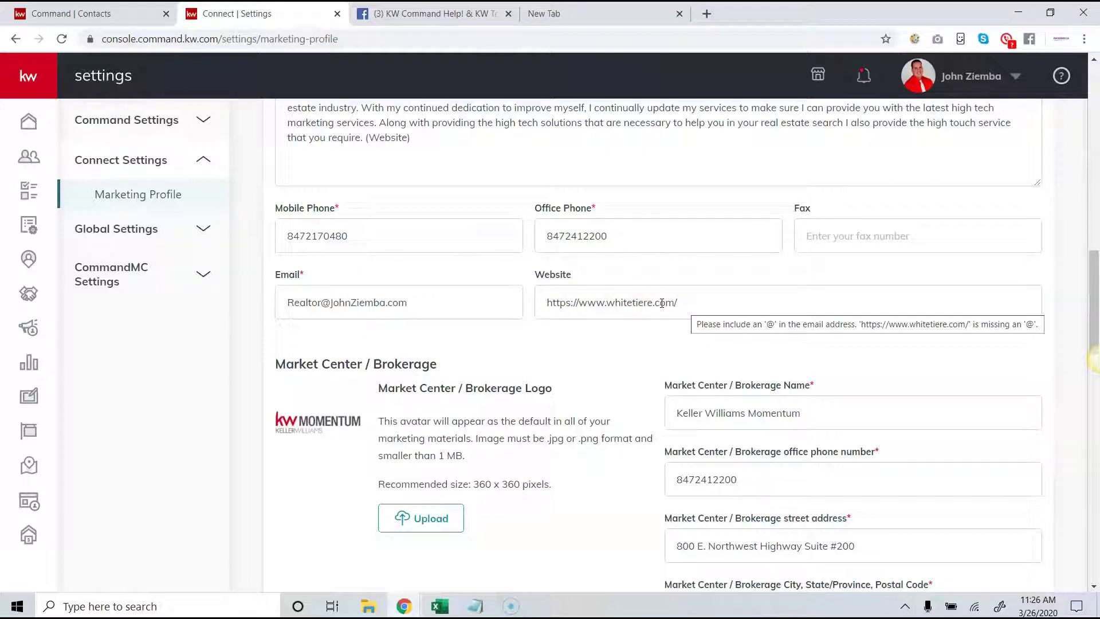
pyautogui.click(706, 284)
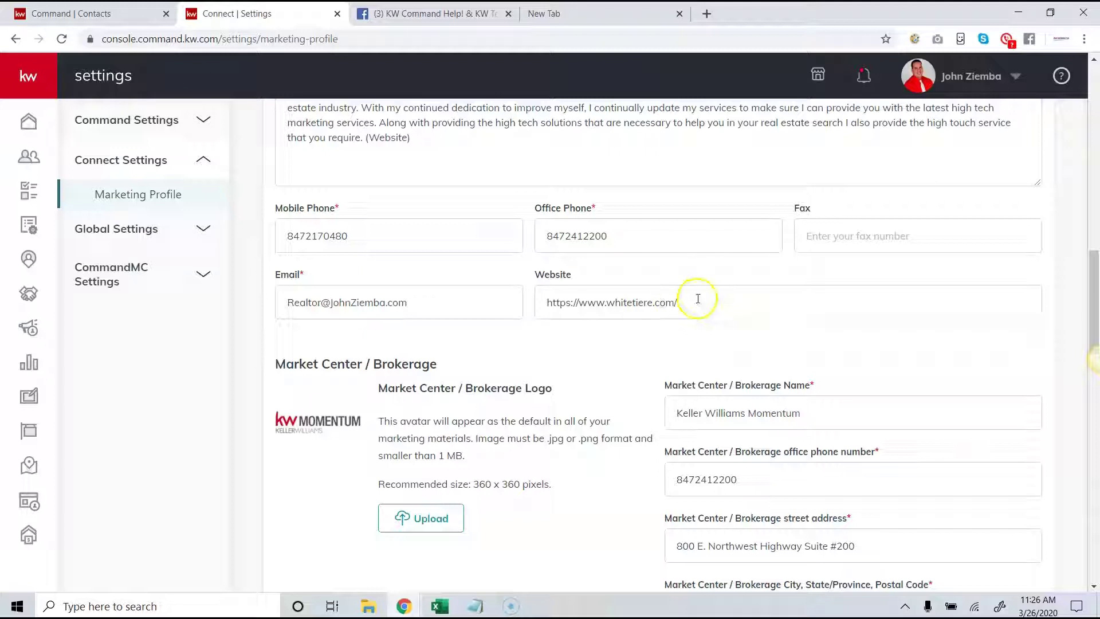
pyautogui.click(596, 305)
pyautogui.scroll(-1, 596, 304)
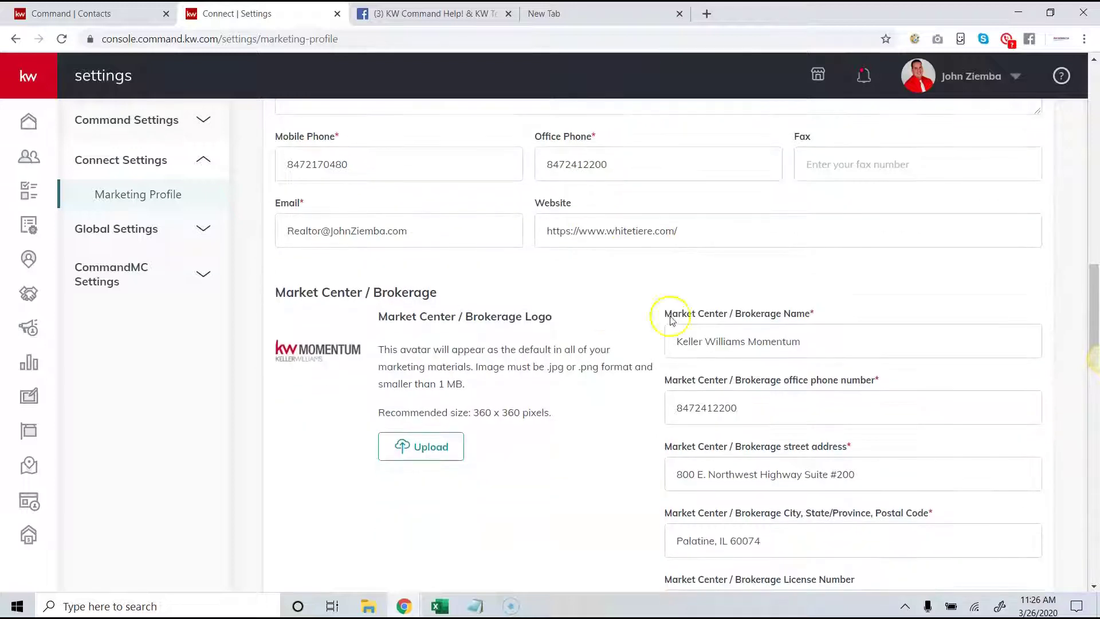
# Review the Market Center / Brokerage details and the legal footer text under Compliance
pyautogui.scroll(-2, 644, 338)
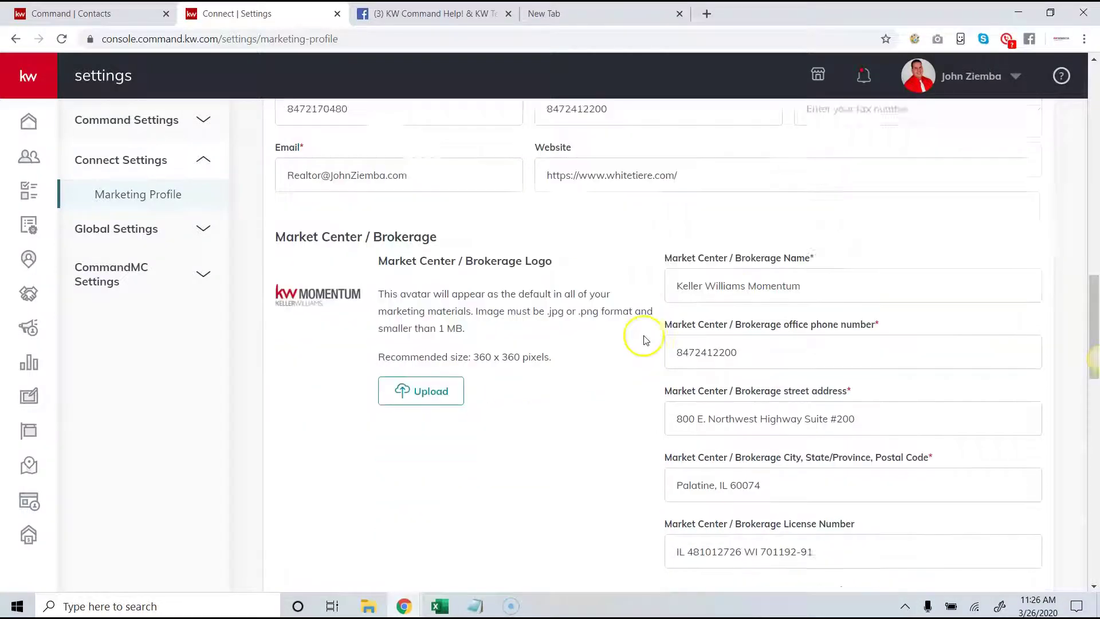
pyautogui.scroll(-1, 744, 317)
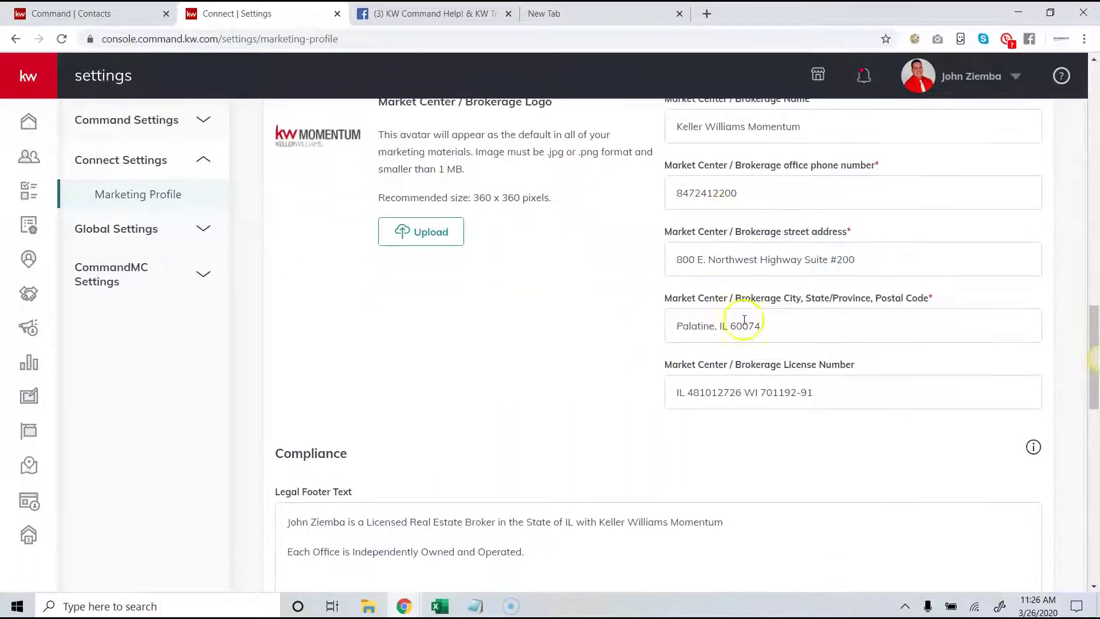
pyautogui.scroll(-1, 745, 264)
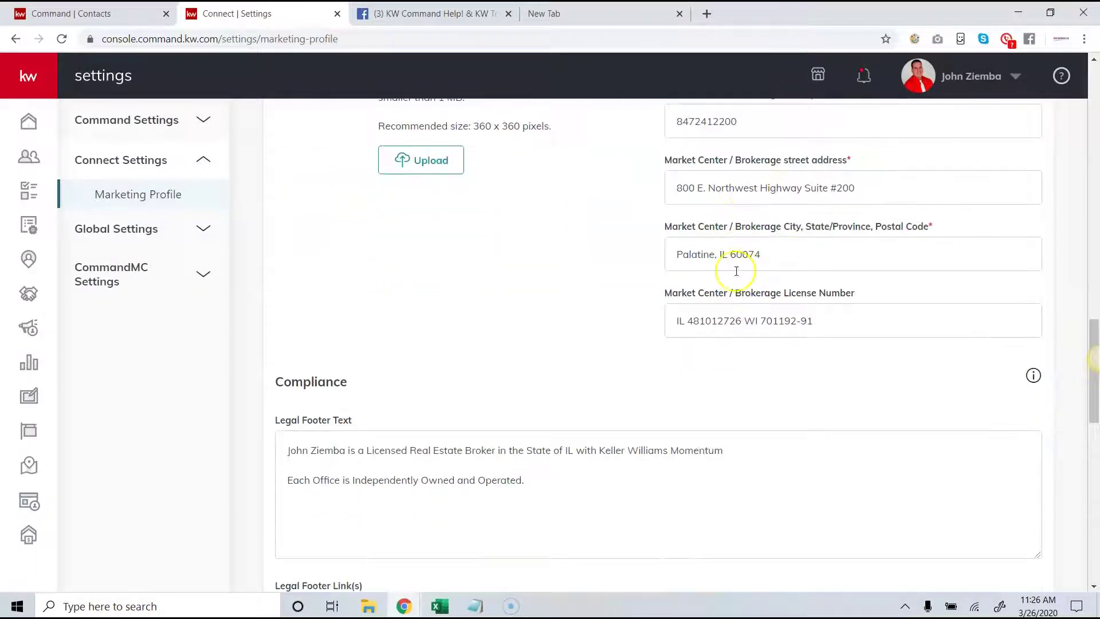
pyautogui.scroll(-2, 731, 269)
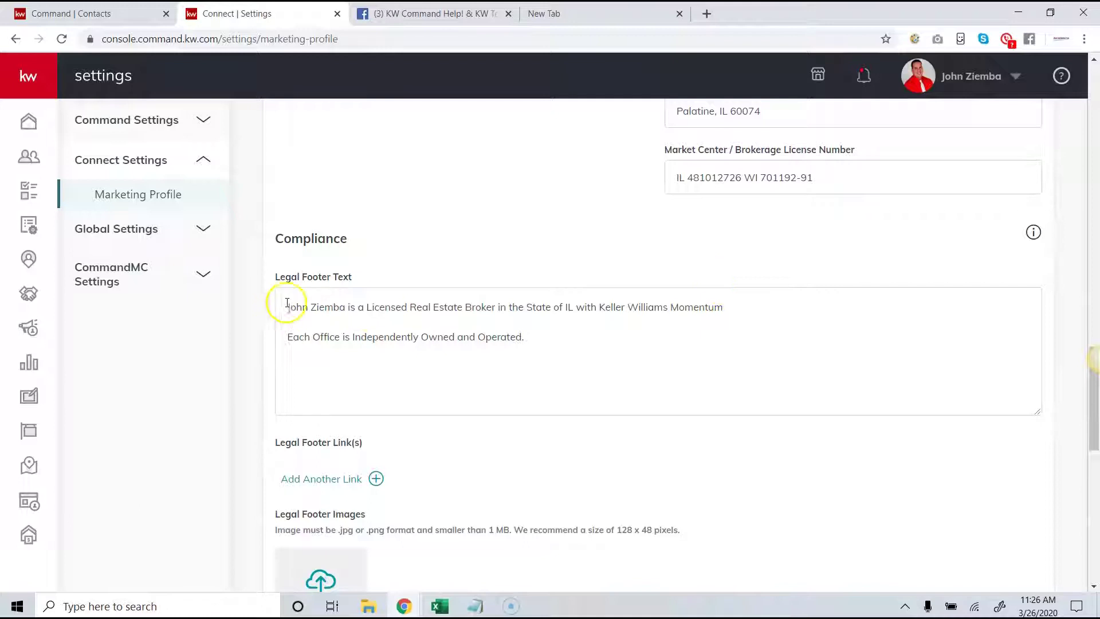
pyautogui.moveTo(363, 277); pyautogui.dragTo(408, 308)
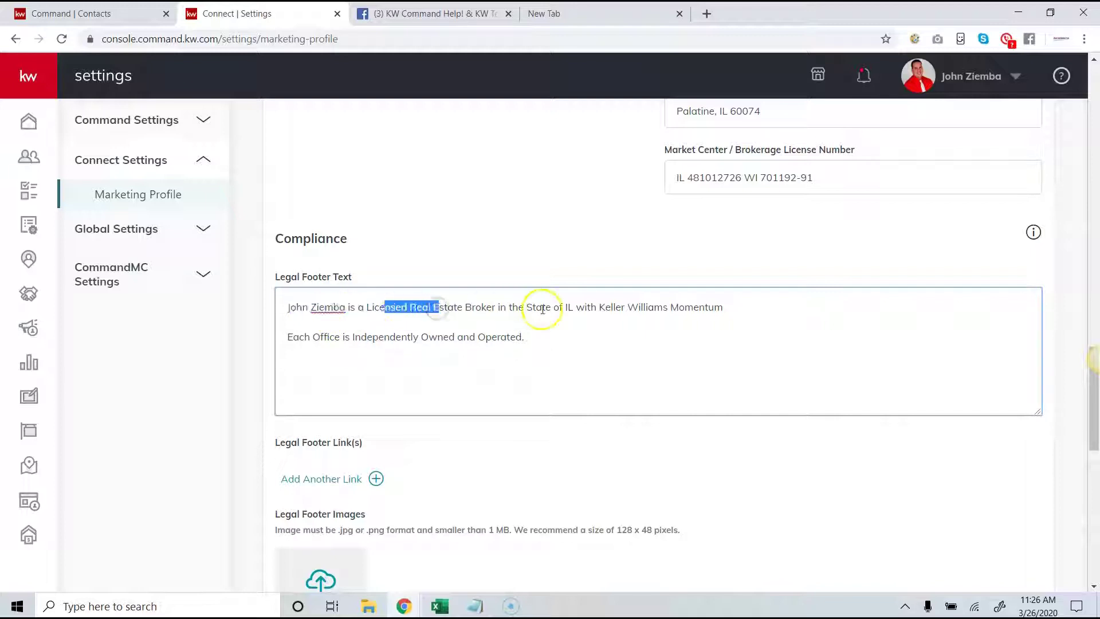
pyautogui.click(765, 282)
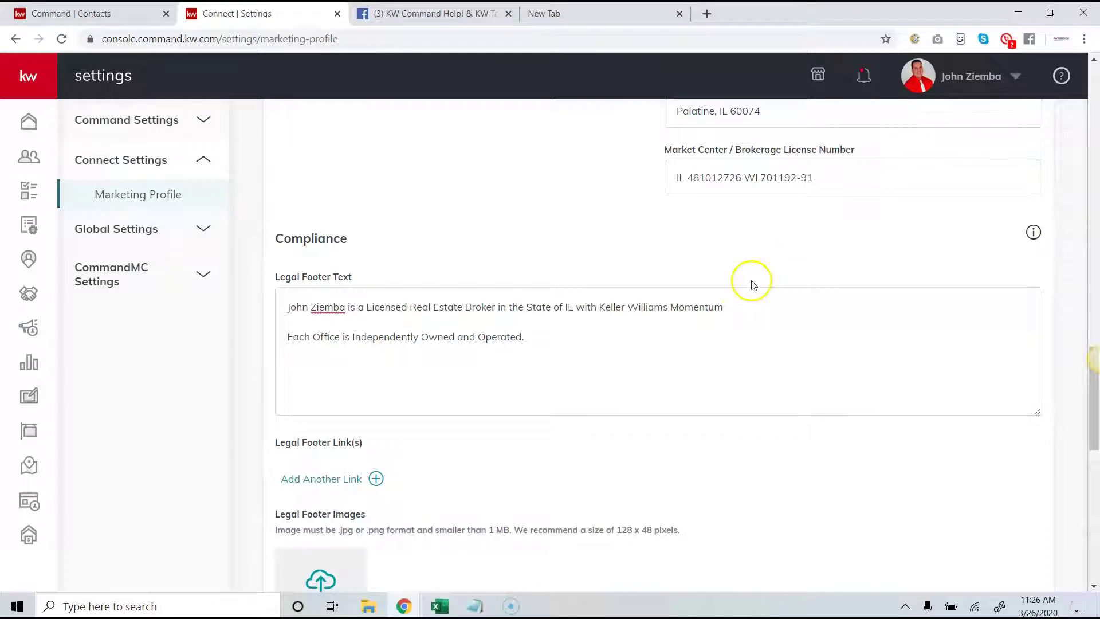
# Review the legal footer links and images and check the Facebook URL among the social links
pyautogui.scroll(-3, 753, 284)
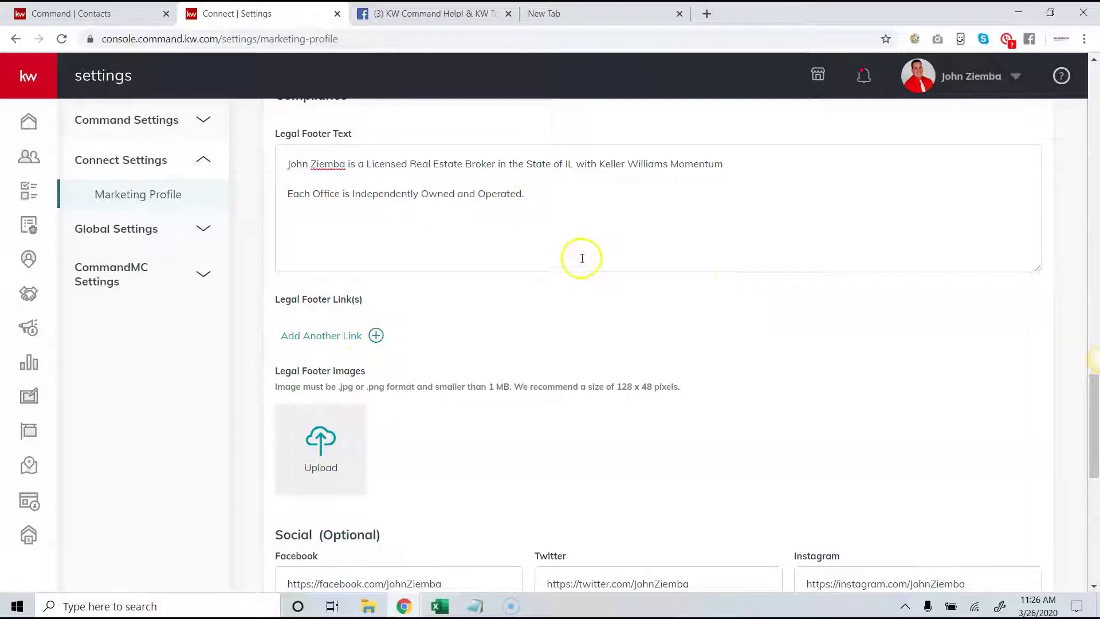
pyautogui.scroll(-3, 580, 258)
pyautogui.scroll(-3, 583, 267)
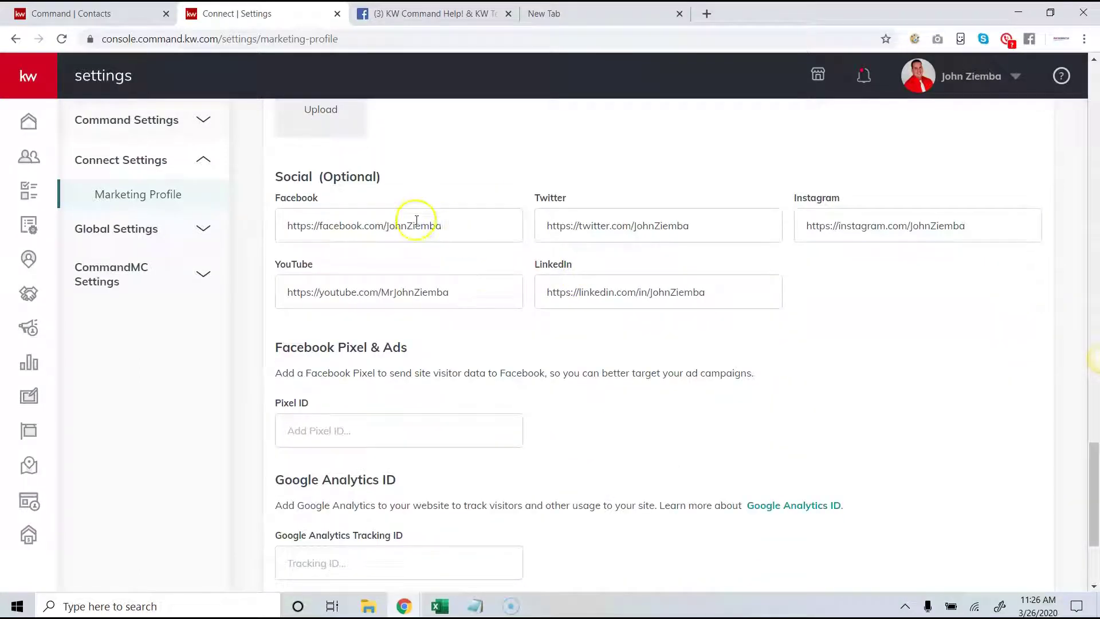
pyautogui.moveTo(452, 226); pyautogui.dragTo(322, 226)
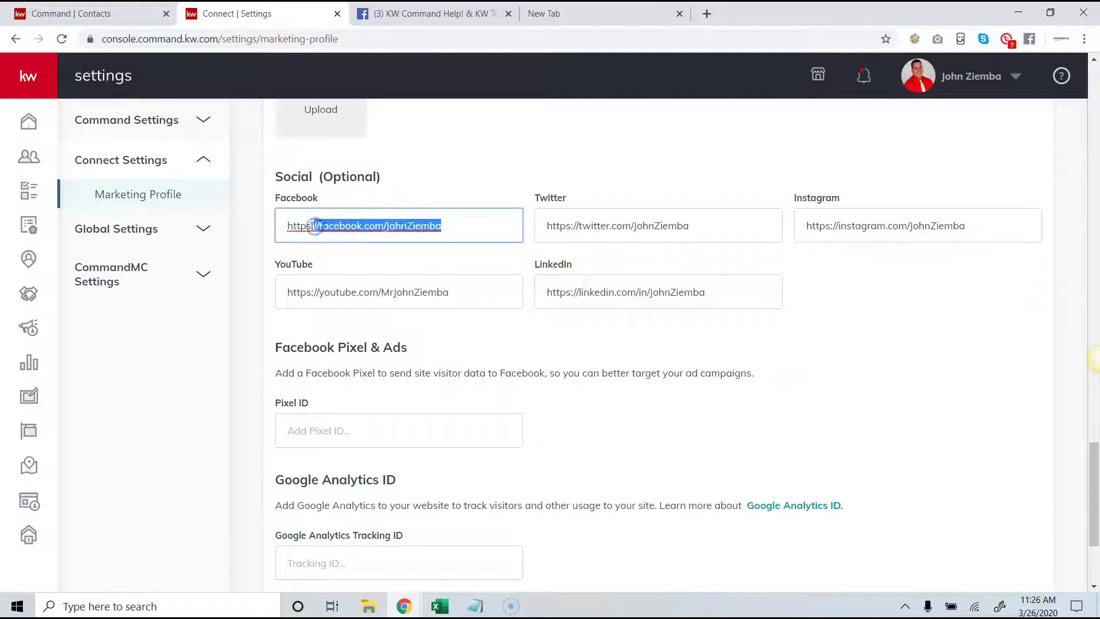
pyautogui.click(309, 225)
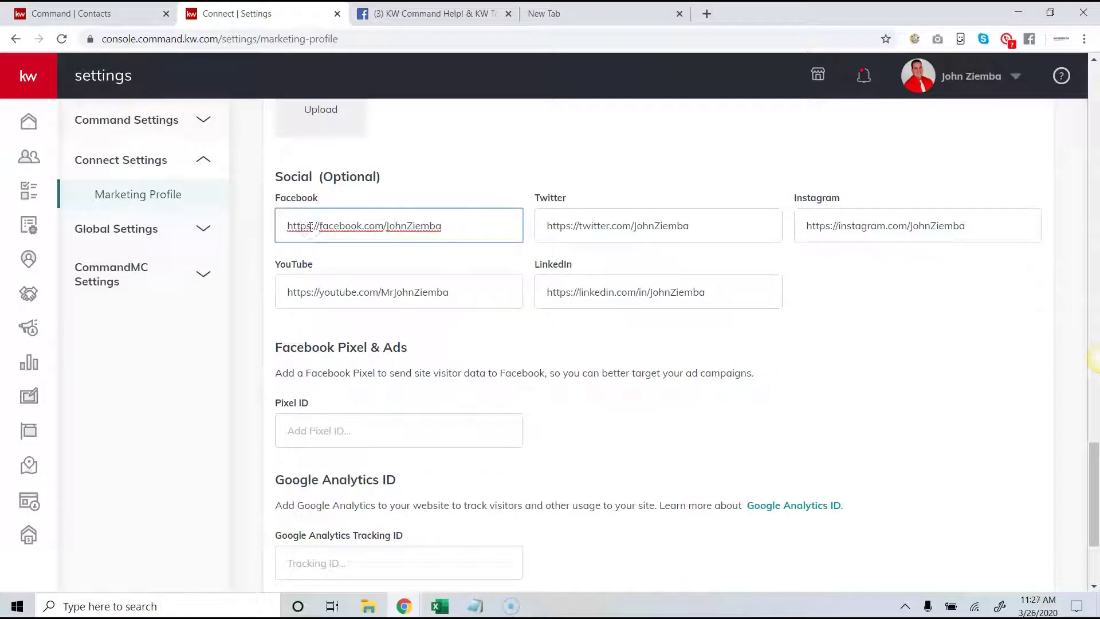
# Check the Pixel ID, Google Analytics and branded KW App link fields, and save the marketing profile
pyautogui.scroll(-3, 454, 258)
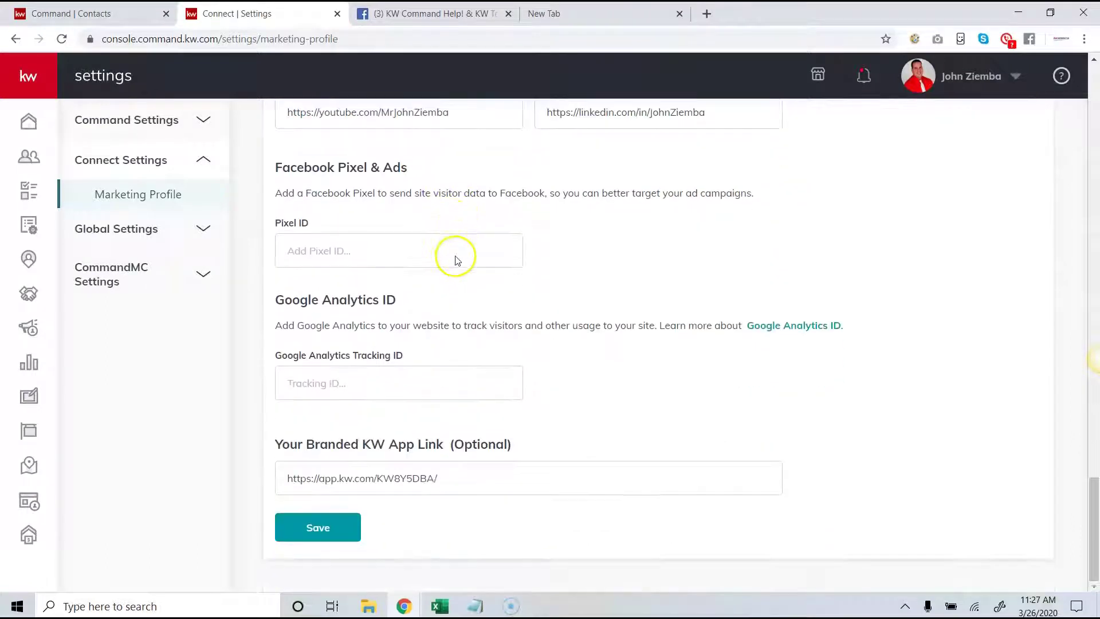
pyautogui.click(309, 478)
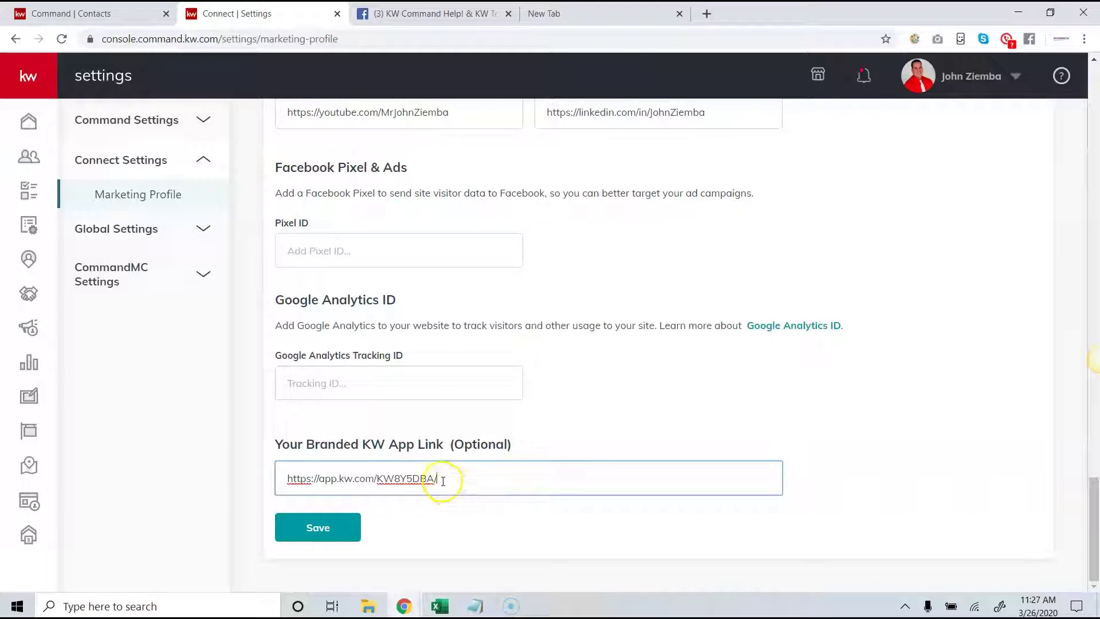
pyautogui.click(321, 527)
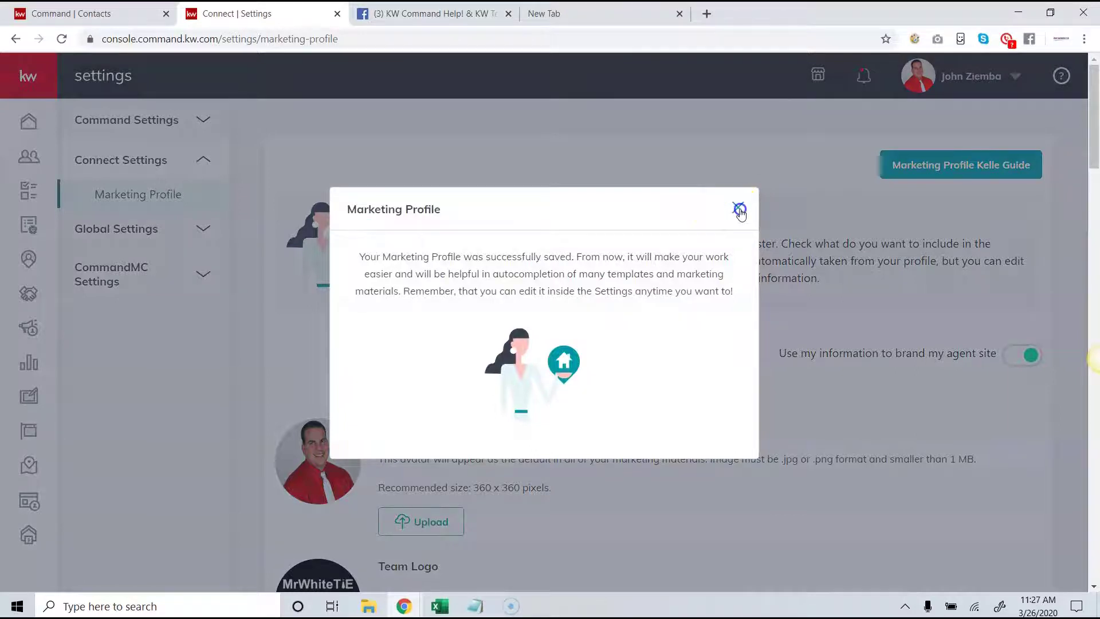
pyautogui.click(739, 209)
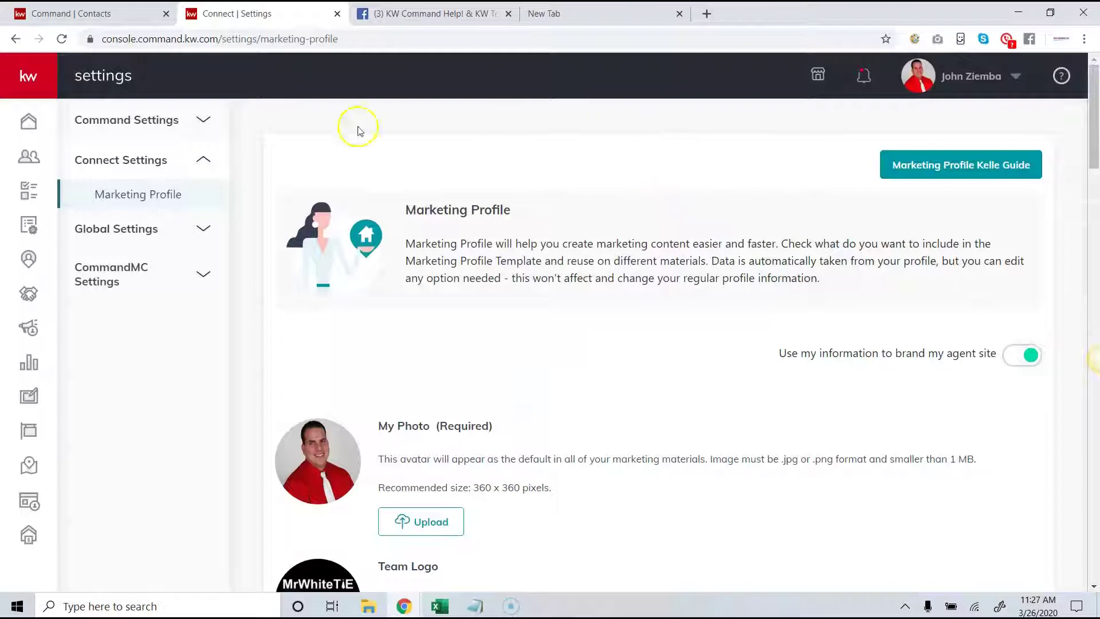
# Open the My SmartPlans page and collapse the expanded navigation
pyautogui.click(24, 89)
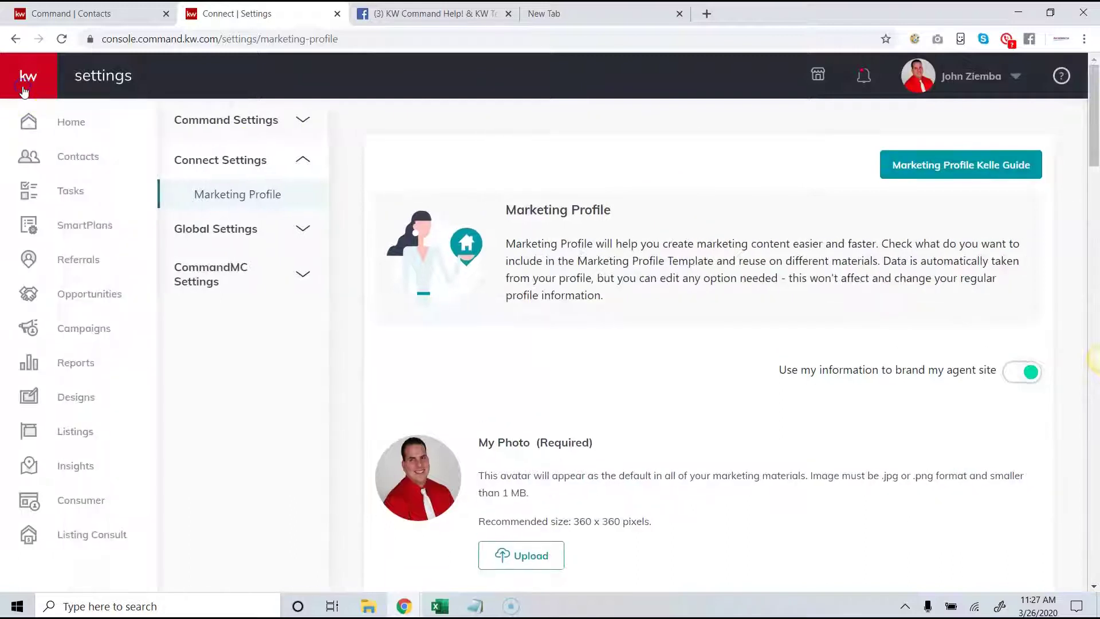
pyautogui.click(89, 229)
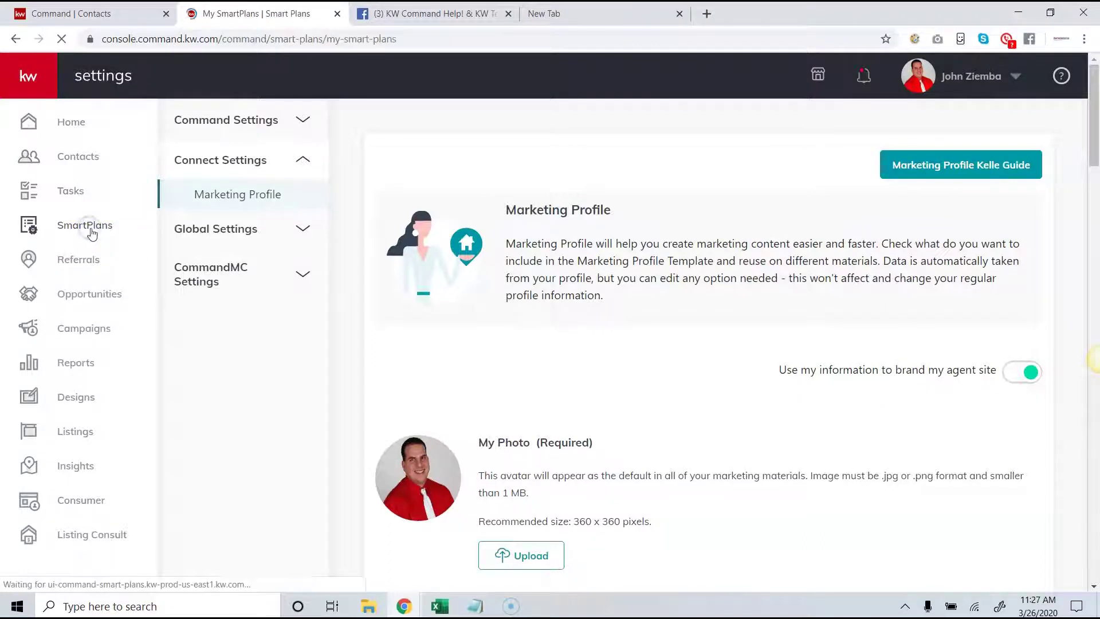
pyautogui.click(30, 79)
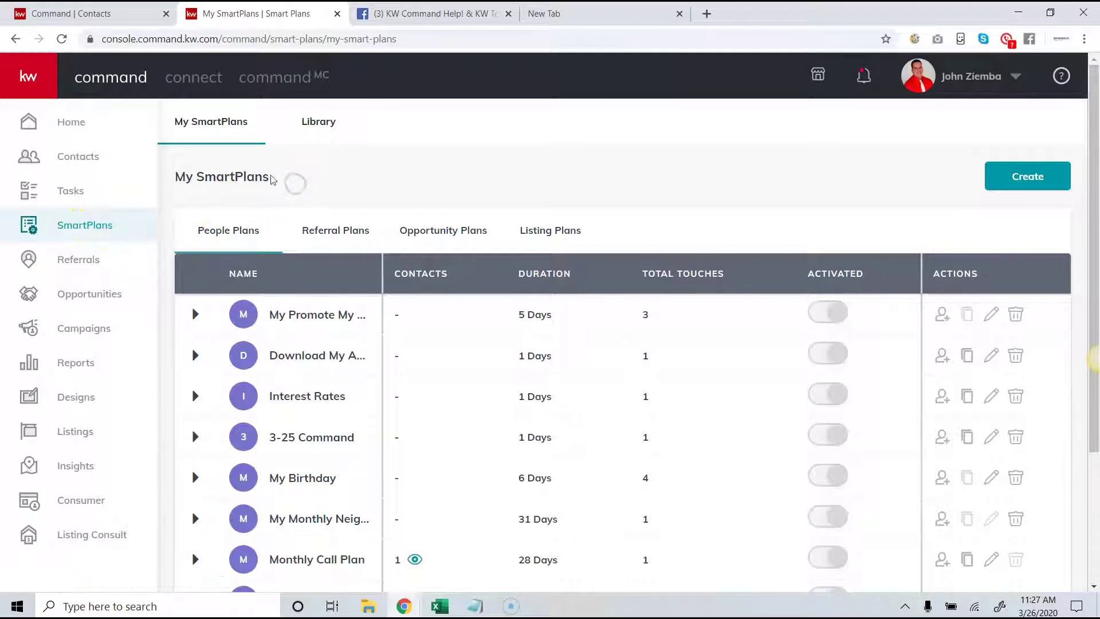
pyautogui.click(52, 86)
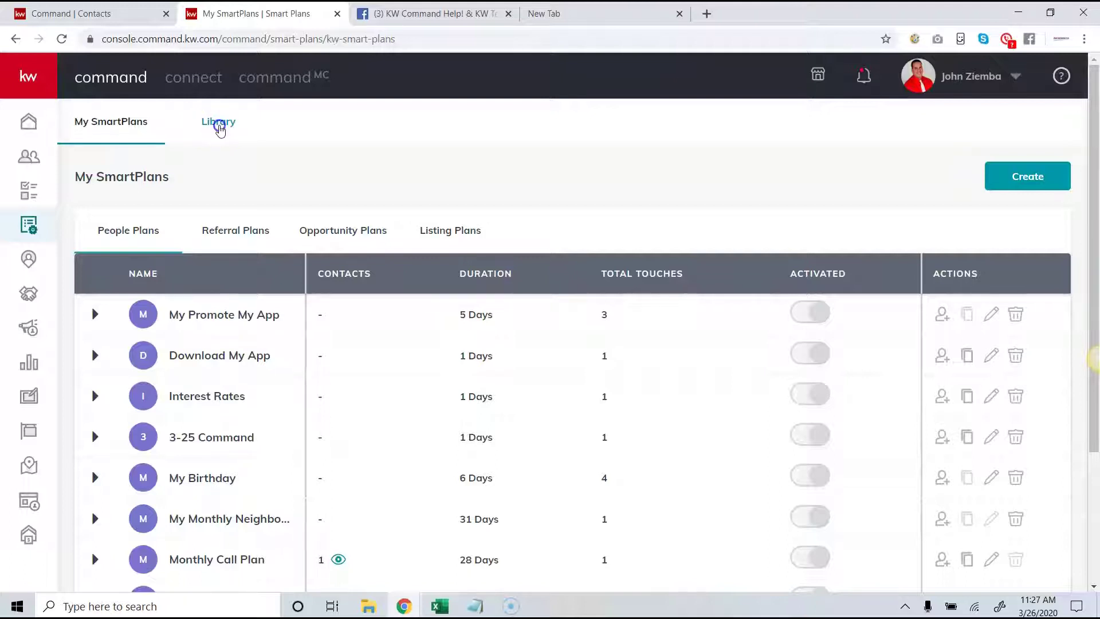
# Browse the SmartPlans library and locate the Quarterly Call Plan
pyautogui.click(220, 127)
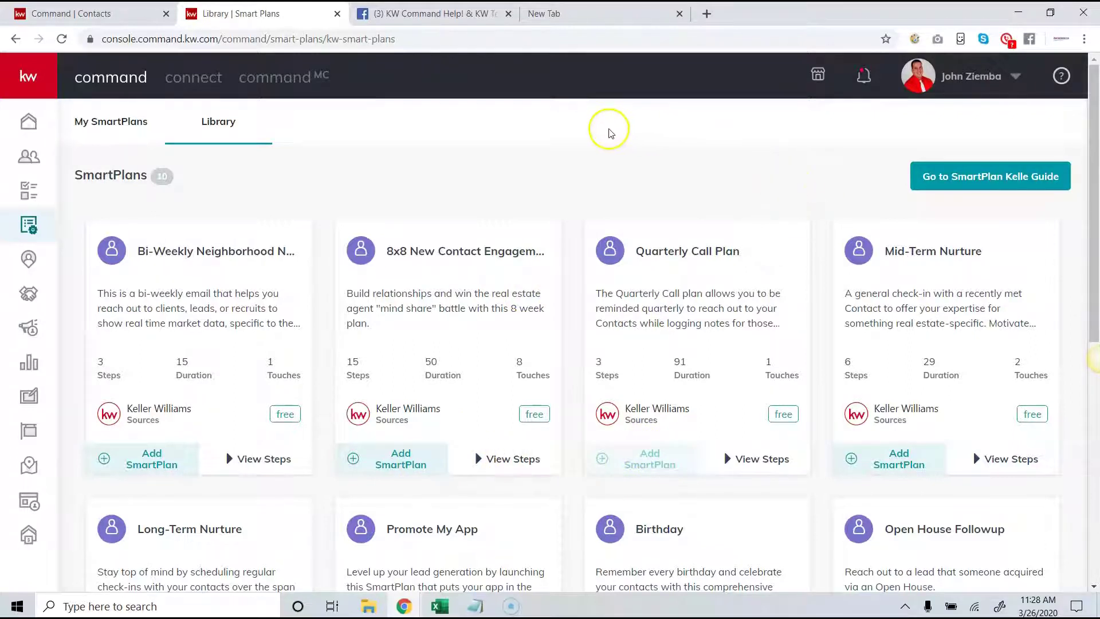
pyautogui.scroll(-1, 611, 127)
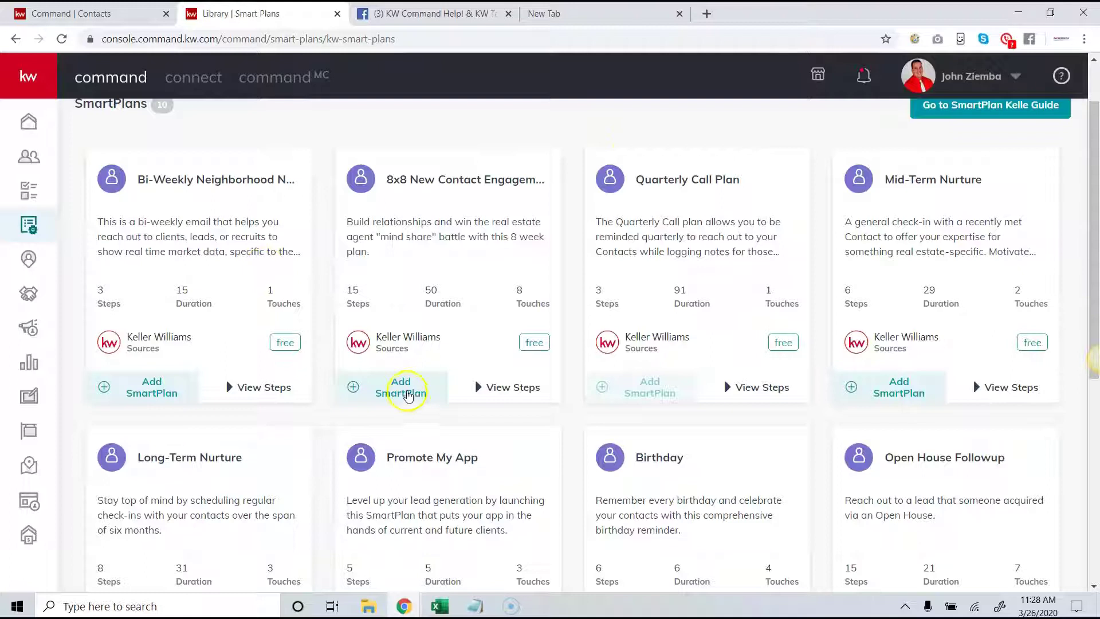
pyautogui.scroll(1, 338, 240)
pyautogui.scroll(-1, 344, 235)
pyautogui.moveTo(755, 183); pyautogui.dragTo(653, 191)
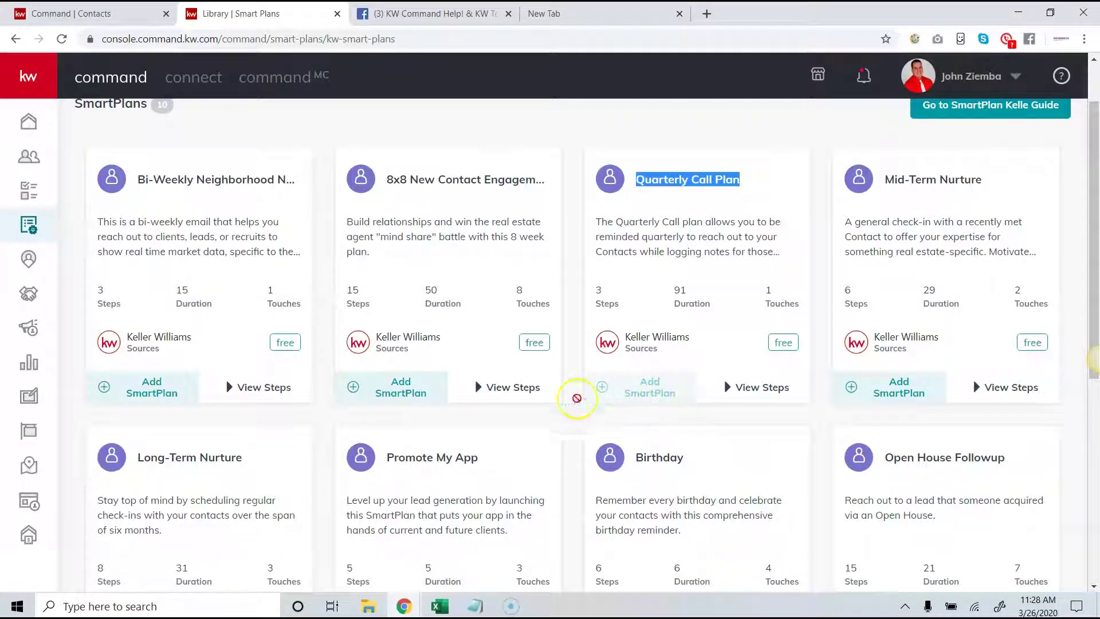
pyautogui.scroll(1, 346, 384)
# Return to My SmartPlans and find My Quarterly Call Plan in the people plans list
pyautogui.click(118, 128)
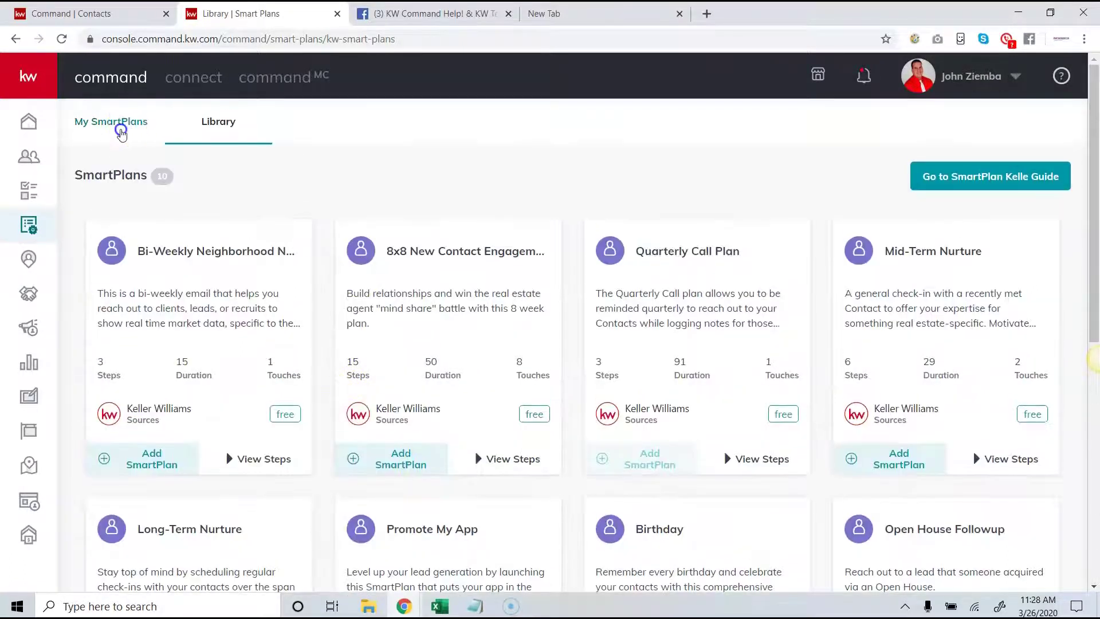
pyautogui.scroll(-2, 275, 239)
pyautogui.moveTo(189, 458)
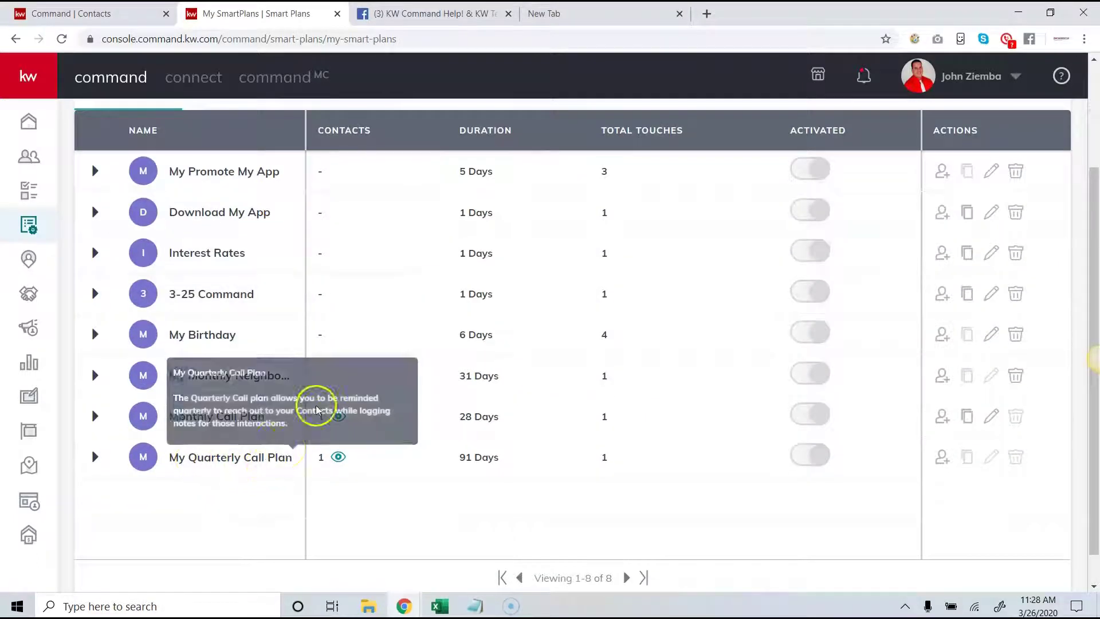
# Open the SmartPlan Kelle Guide from the SmartPlans library and get started with its marketing profile stage
pyautogui.scroll(2, 402, 235)
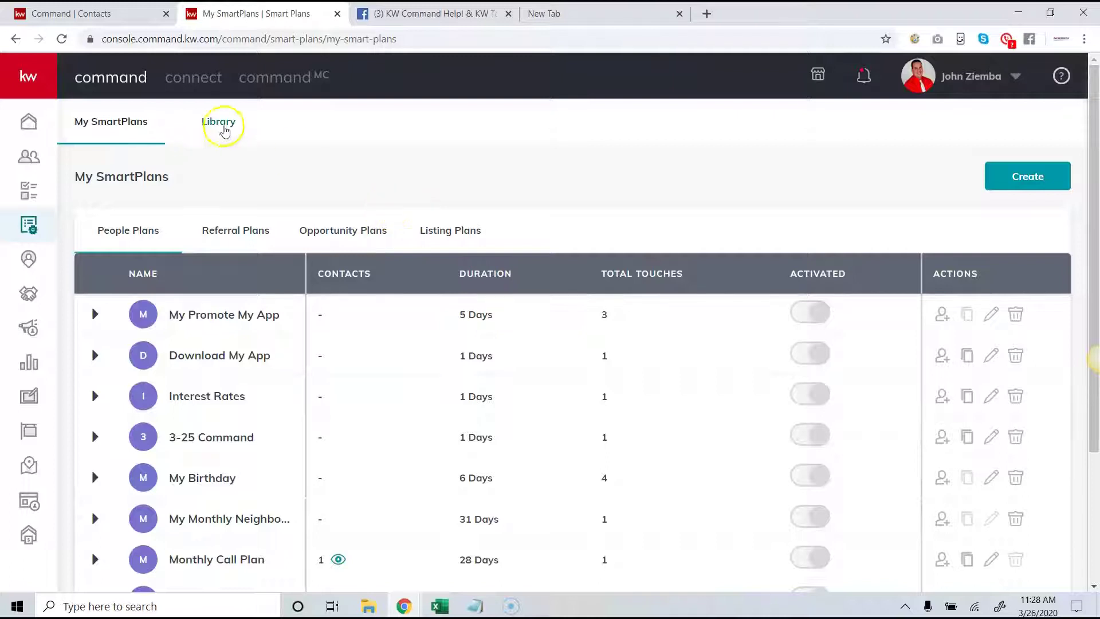
pyautogui.click(223, 127)
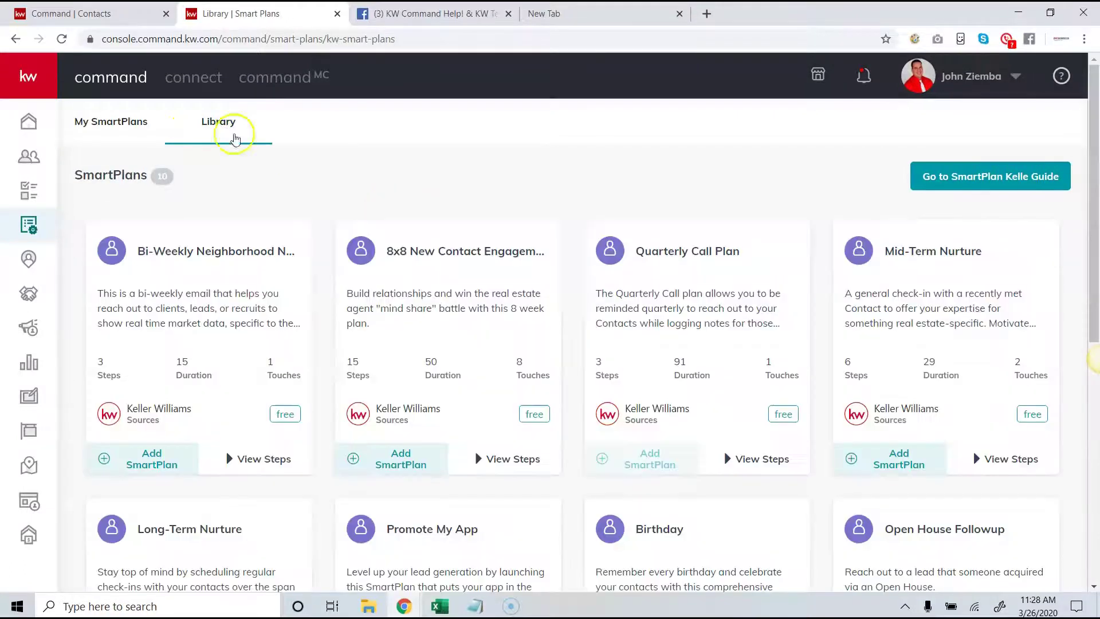
pyautogui.click(969, 183)
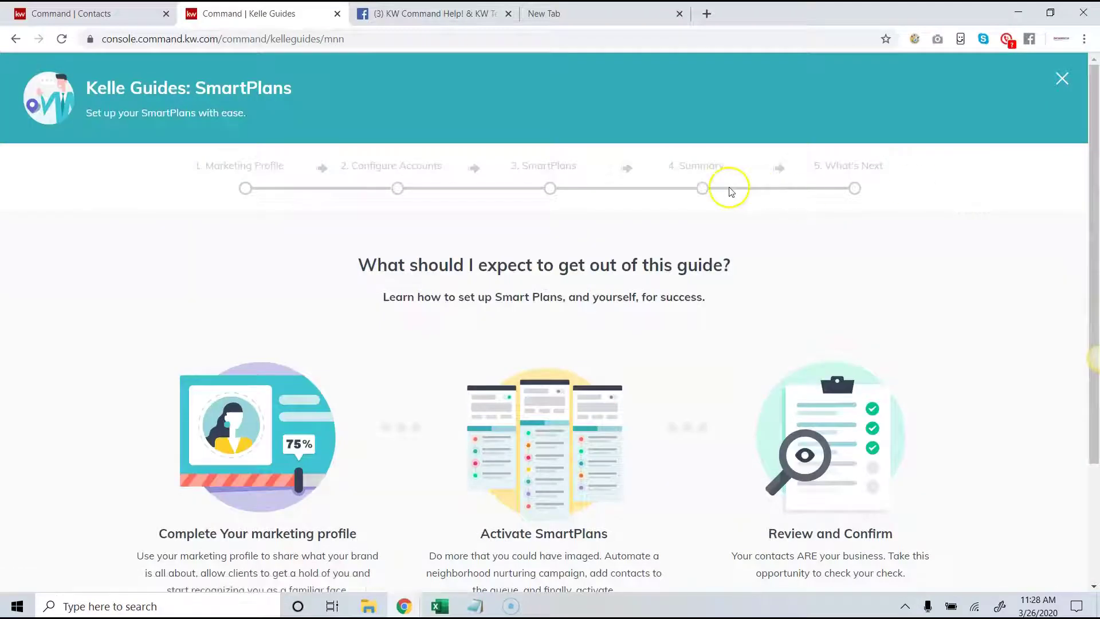
pyautogui.scroll(-3, 743, 189)
pyautogui.click(569, 494)
pyautogui.scroll(-3, 438, 210)
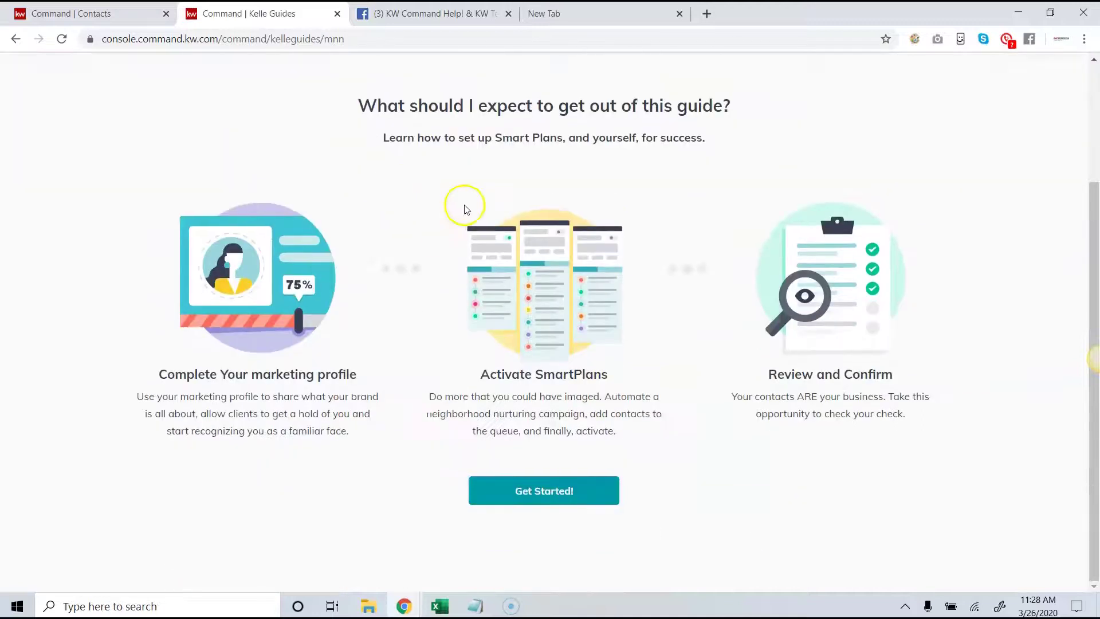
pyautogui.click(528, 493)
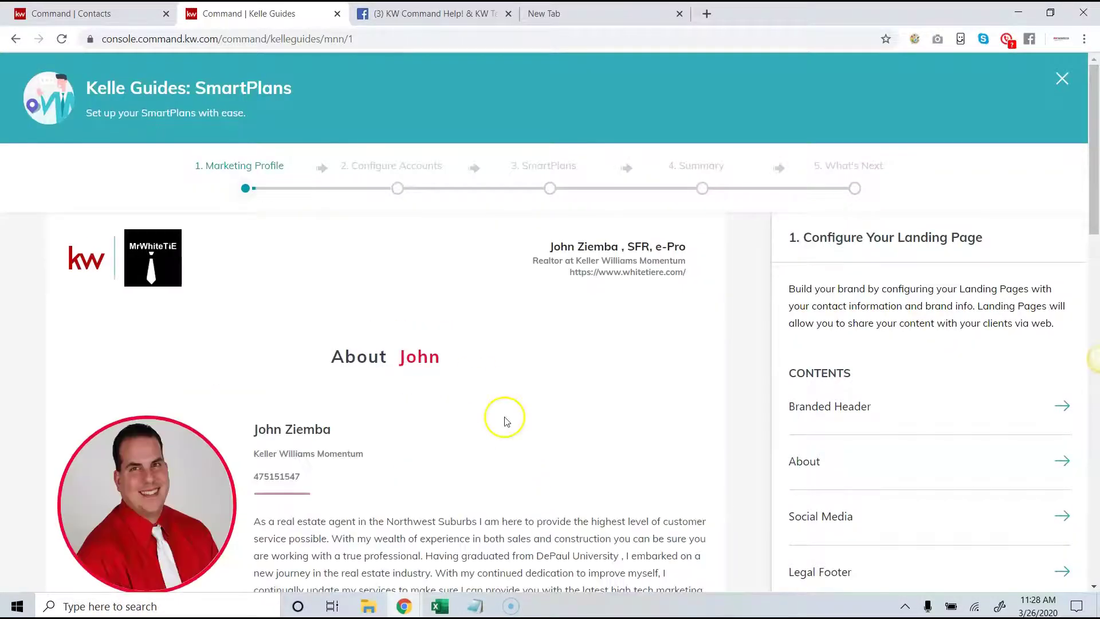
# Preview the landing page, start its configuration, and check the Branded Header details including the website before continuing to the About section
pyautogui.moveTo(1095, 149); pyautogui.dragTo(1095, 192)
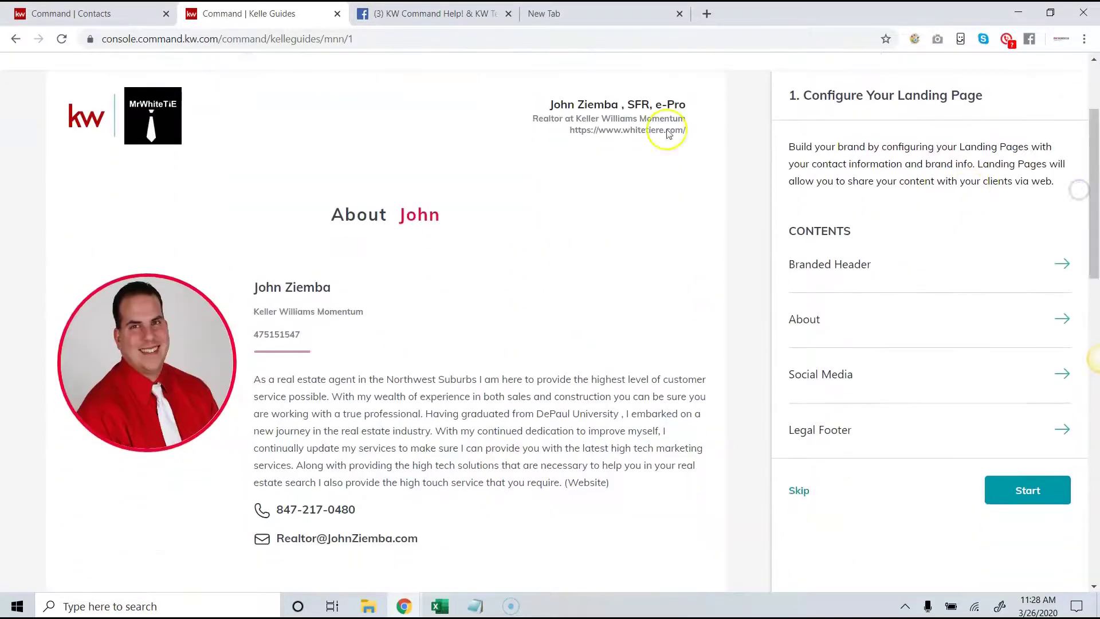
pyautogui.moveTo(1095, 138); pyautogui.dragTo(1093, 194)
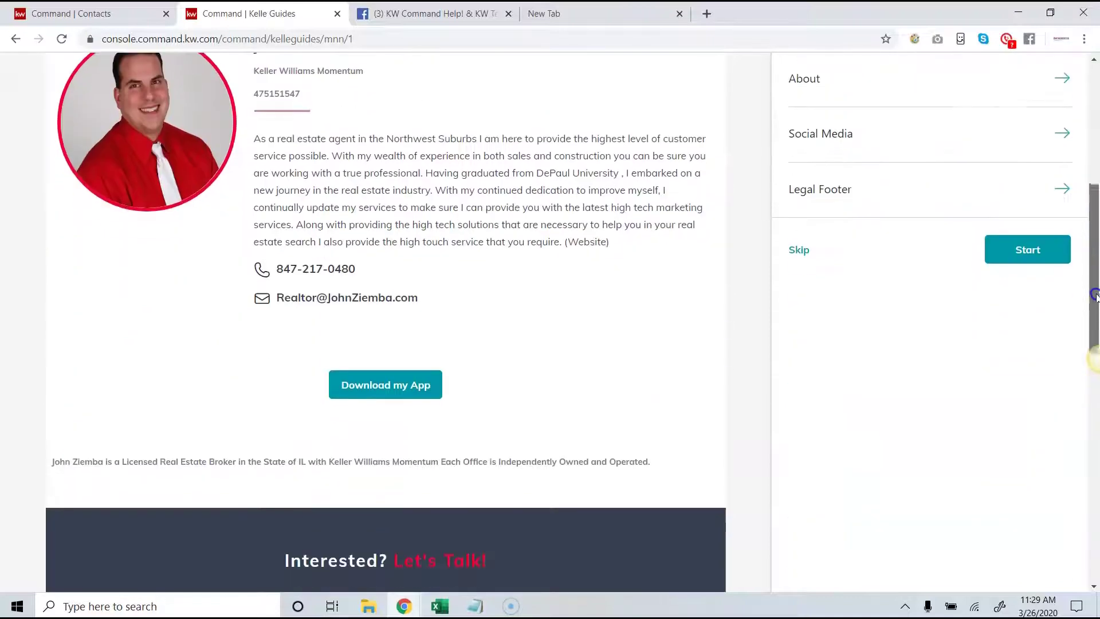
pyautogui.click(1024, 256)
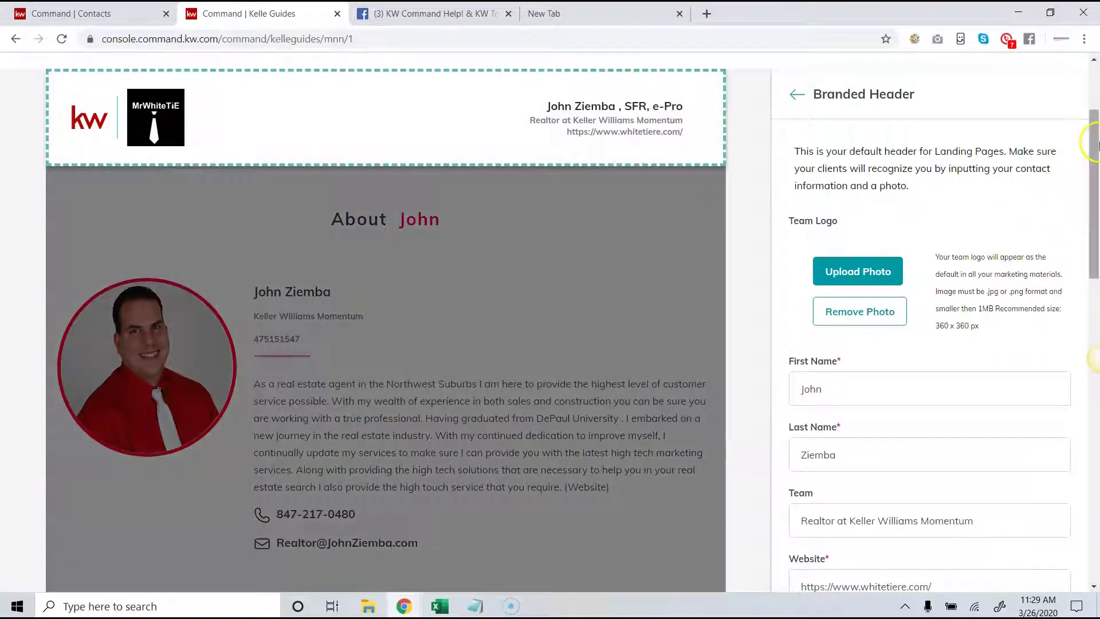
pyautogui.moveTo(1096, 149); pyautogui.dragTo(1094, 242)
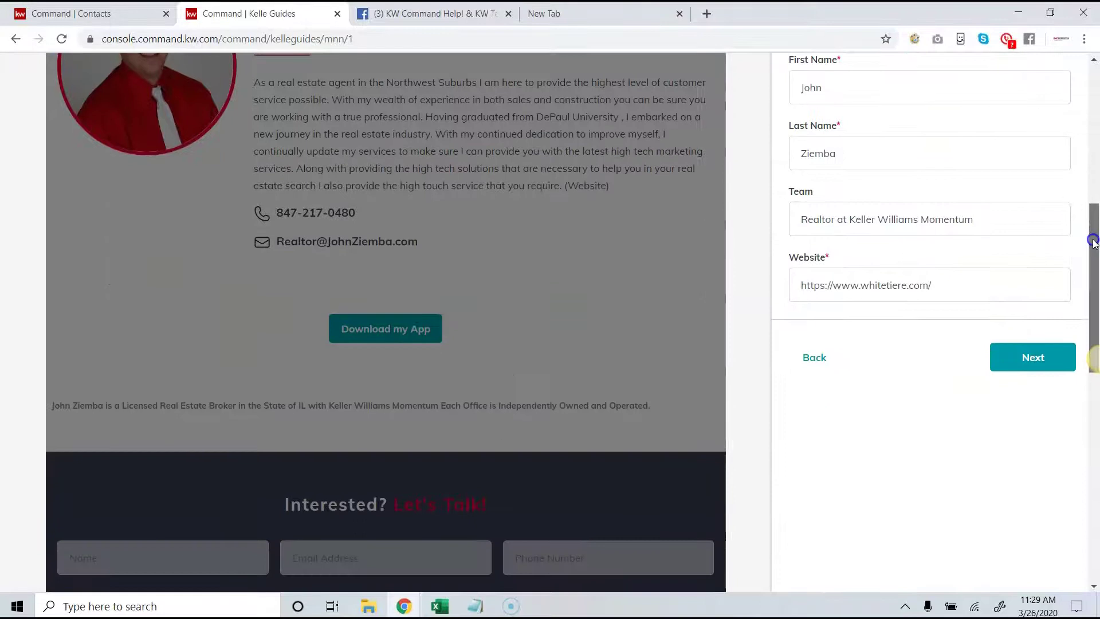
pyautogui.moveTo(953, 284); pyautogui.dragTo(796, 281)
pyautogui.click(897, 265)
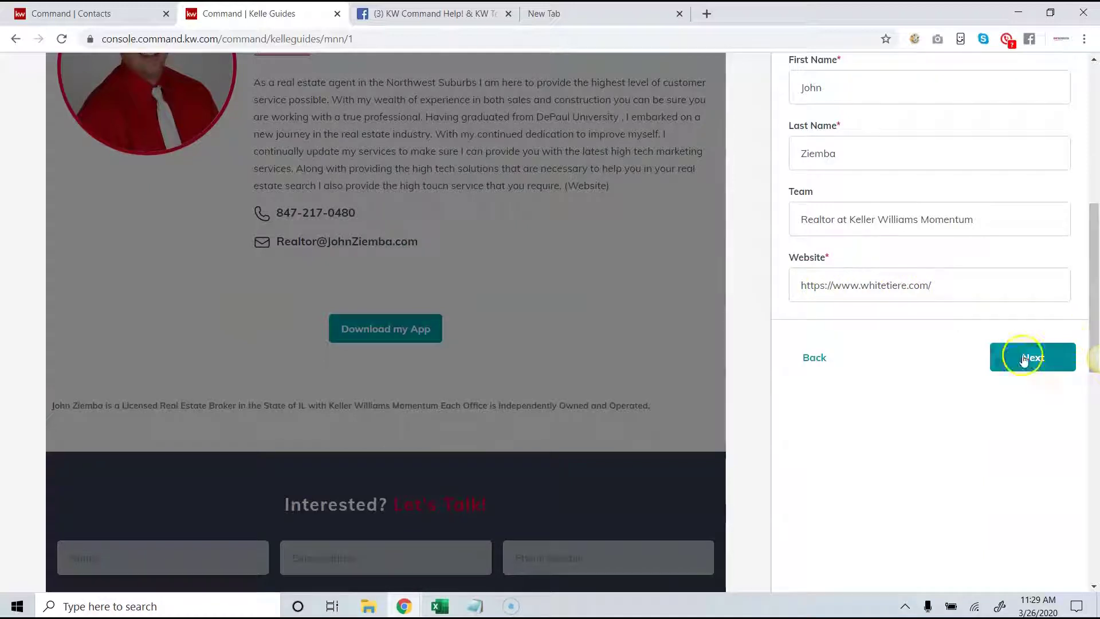
pyautogui.click(1011, 367)
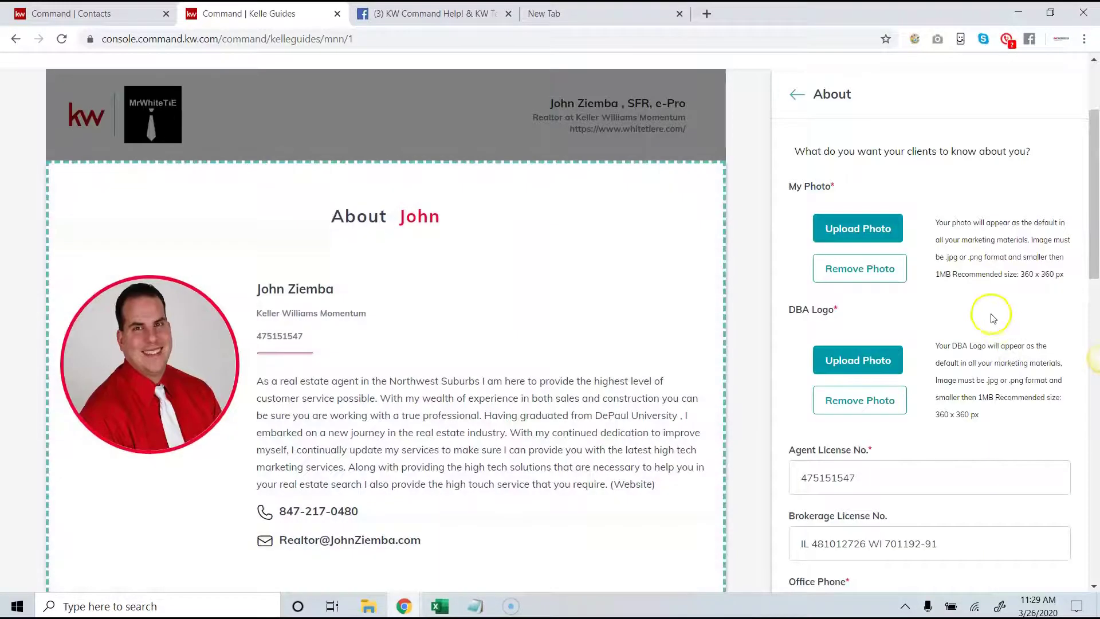
# Review the About and Social Media sections, including the KW App Link, and advance the guide to Configure Accounts
pyautogui.scroll(-6, 992, 310)
pyautogui.scroll(-5, 1000, 321)
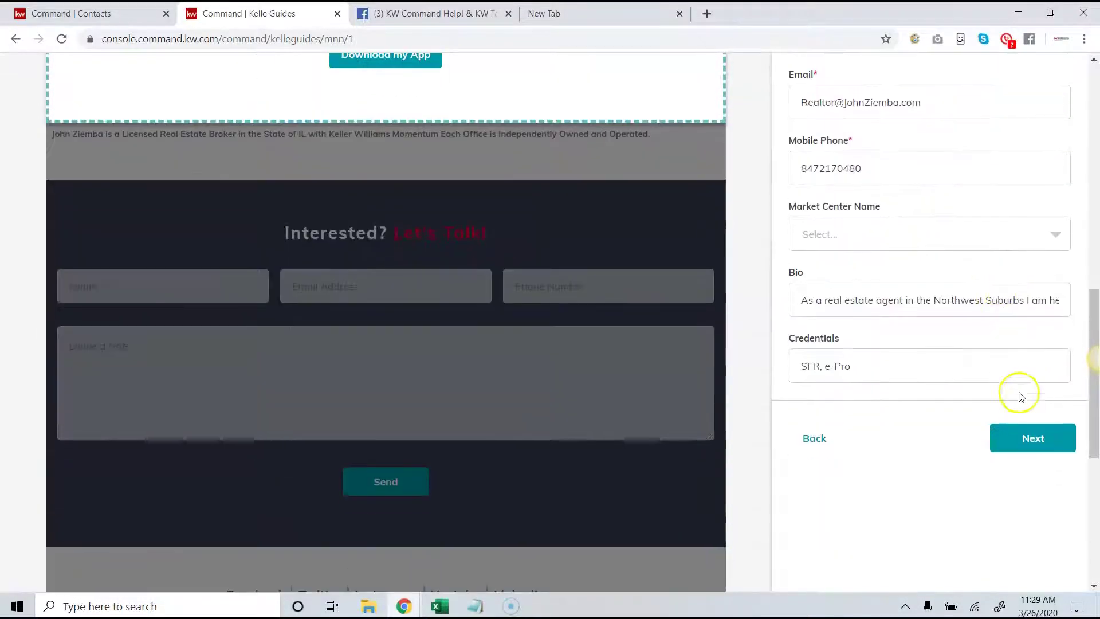
pyautogui.click(1032, 438)
pyautogui.scroll(-5, 919, 223)
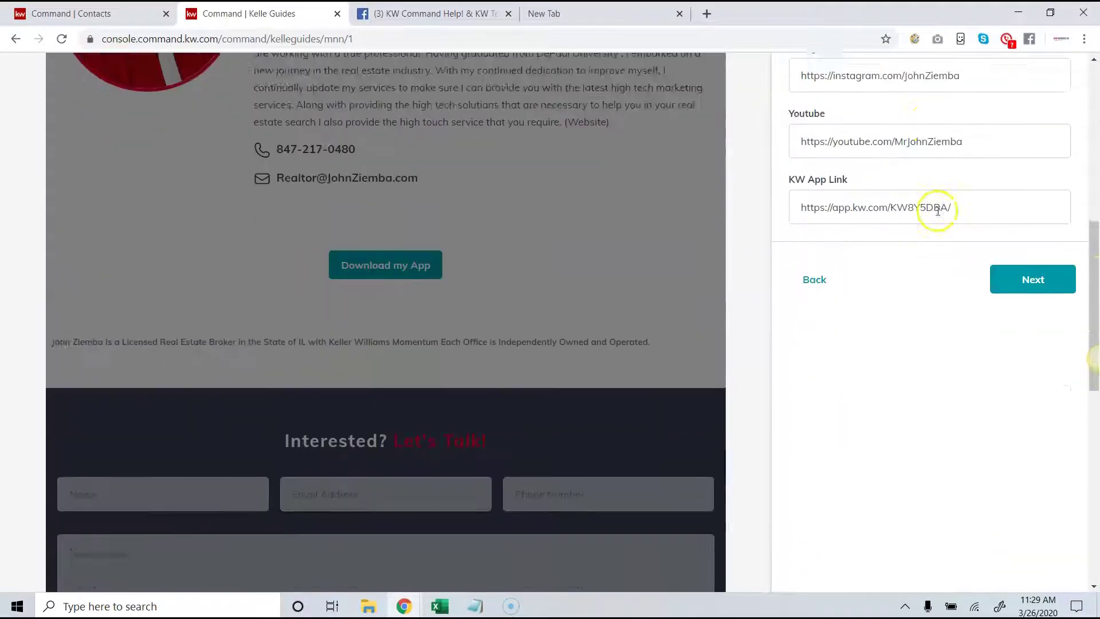
pyautogui.click(1008, 212)
pyautogui.scroll(-1, 1004, 212)
pyautogui.click(1040, 315)
pyautogui.moveTo(1091, 160)
pyautogui.mouseDown()
pyautogui.moveTo(1090, 226)
pyautogui.moveTo(1095, 155)
pyautogui.mouseUp()
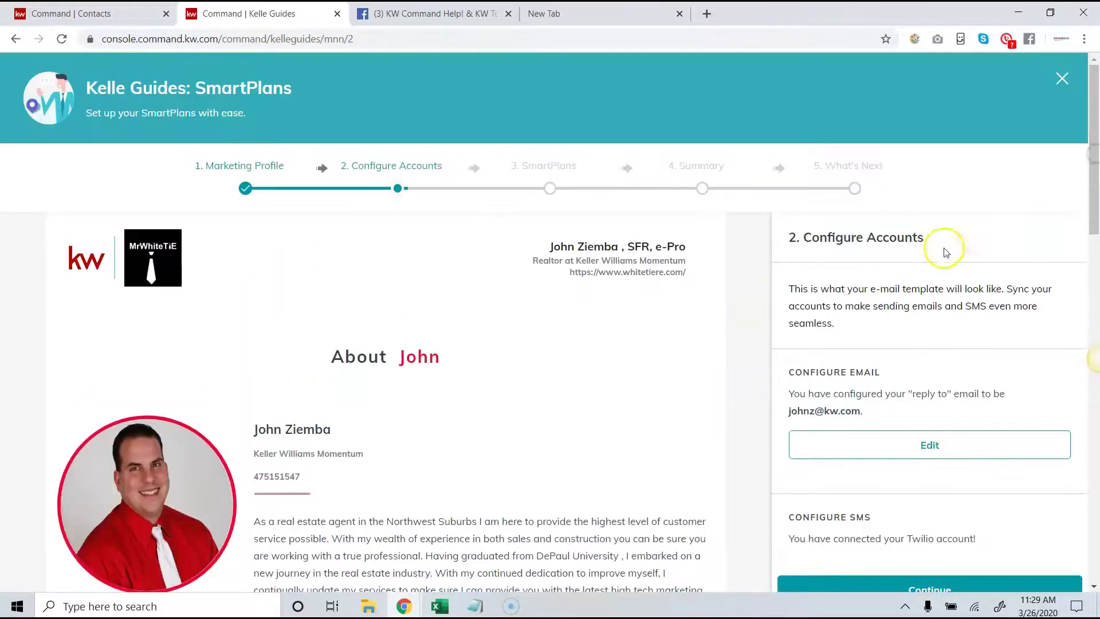
# Check the configured reply-to email address in the Configure Accounts stage
pyautogui.moveTo(926, 237); pyautogui.dragTo(809, 238)
pyautogui.scroll(-3, 802, 240)
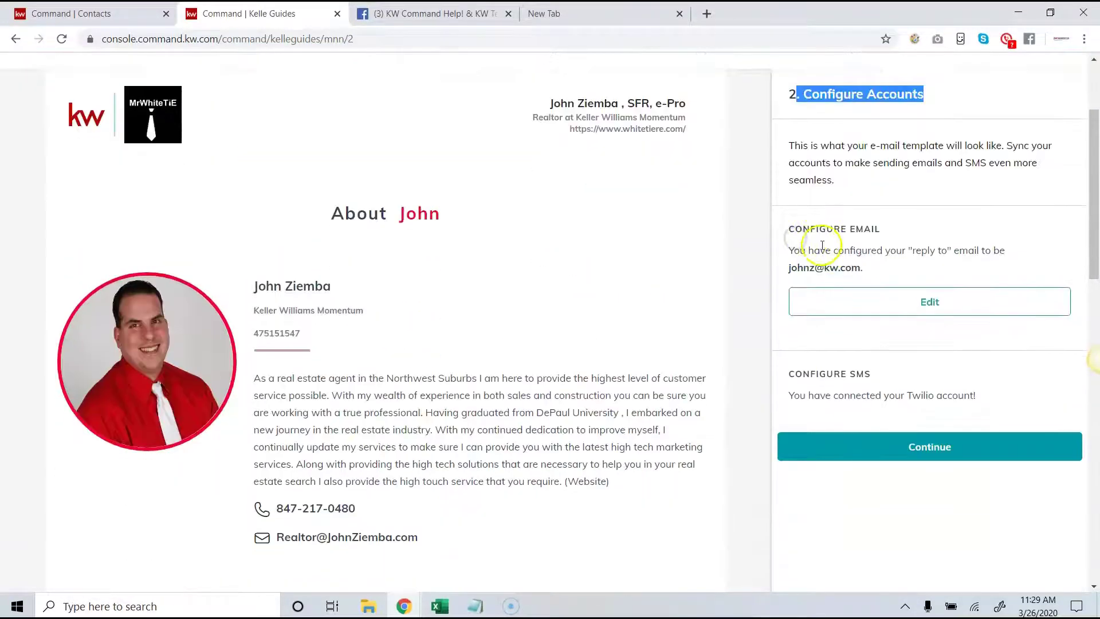
pyautogui.moveTo(875, 230); pyautogui.dragTo(825, 239)
pyautogui.click(797, 233)
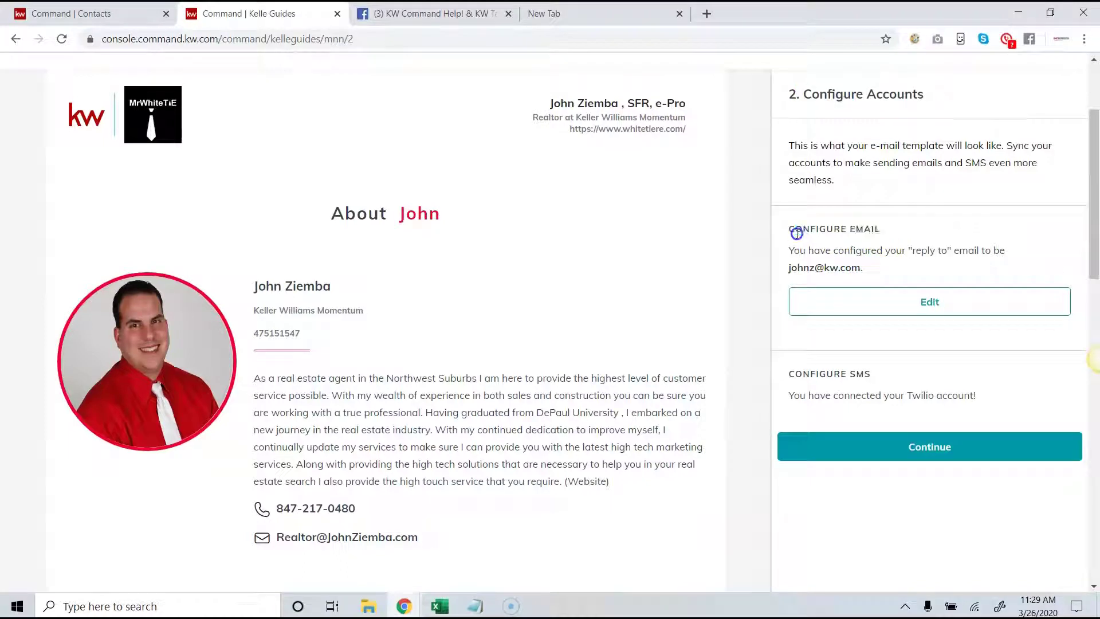
pyautogui.moveTo(865, 270); pyautogui.dragTo(804, 269)
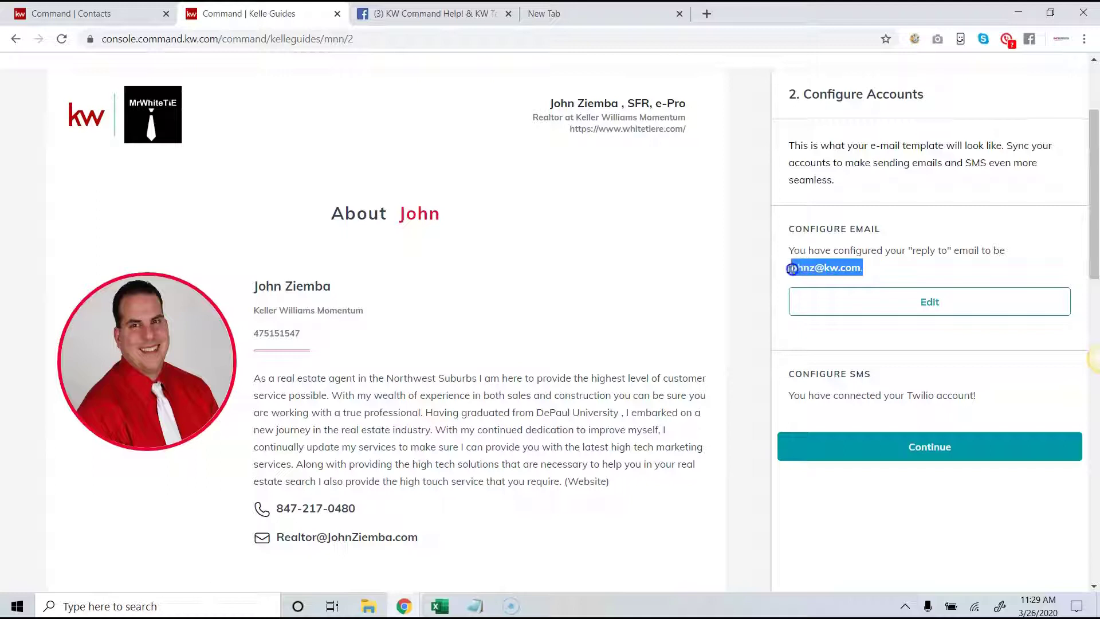
pyautogui.click(887, 262)
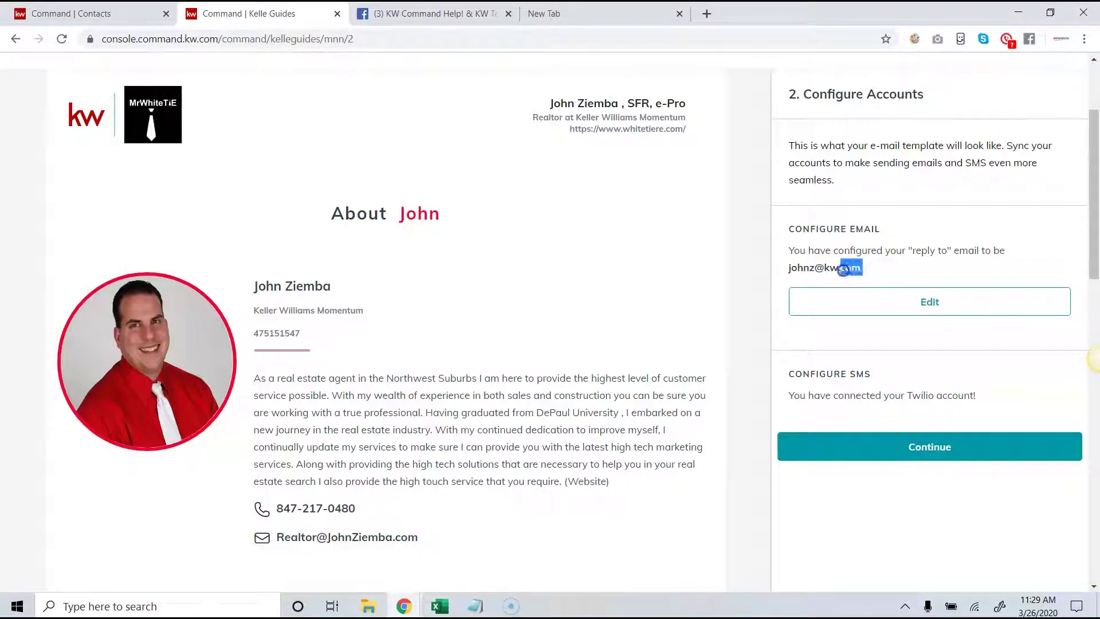
pyautogui.moveTo(843, 269); pyautogui.dragTo(791, 271)
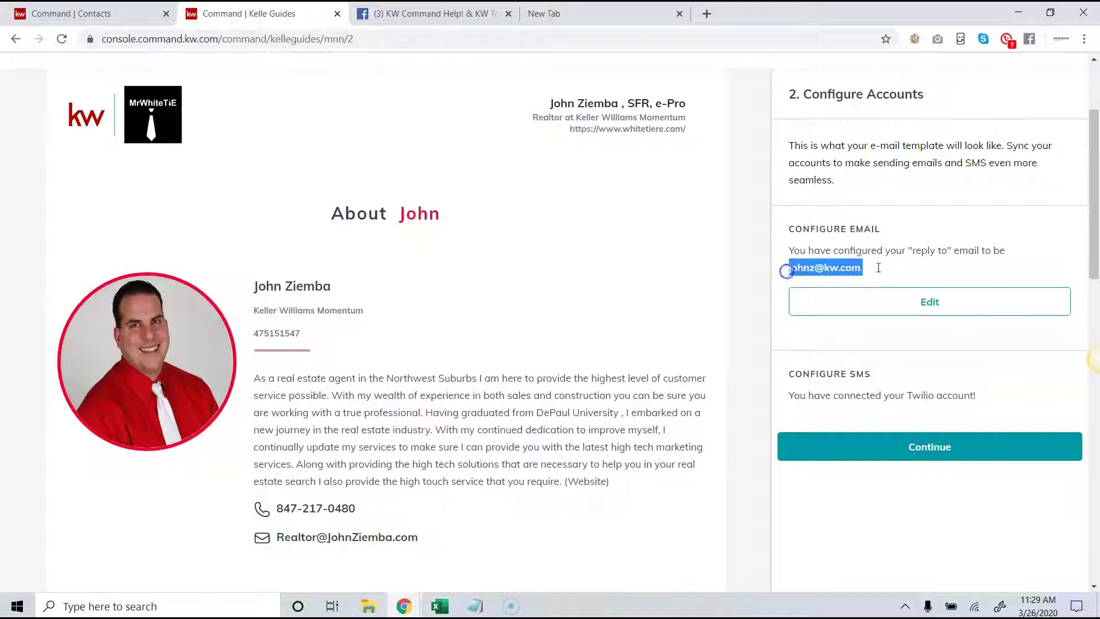
pyautogui.click(923, 268)
pyautogui.click(887, 275)
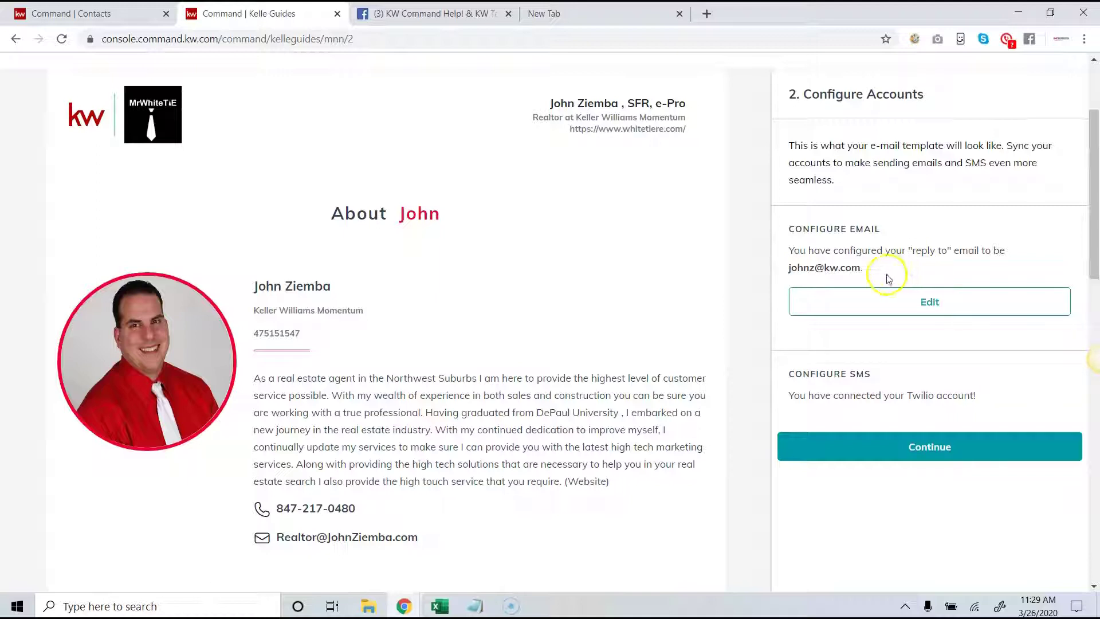
# Check the Twilio connection under Configure SMS and continue to the SmartPlans stage
pyautogui.scroll(-1, 911, 304)
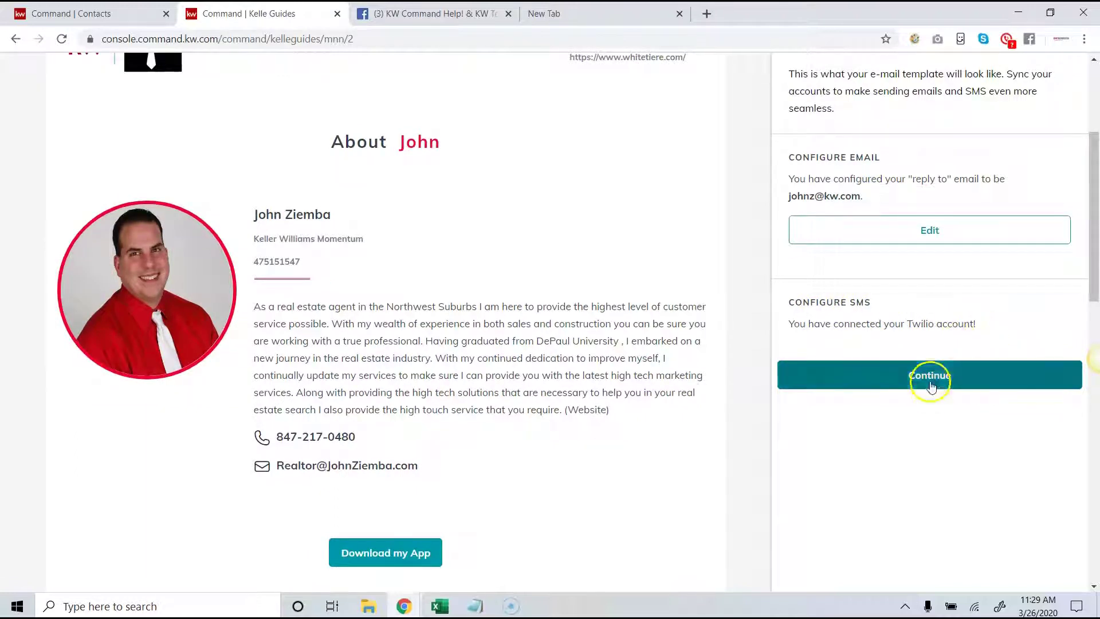
pyautogui.moveTo(975, 324); pyautogui.dragTo(815, 336)
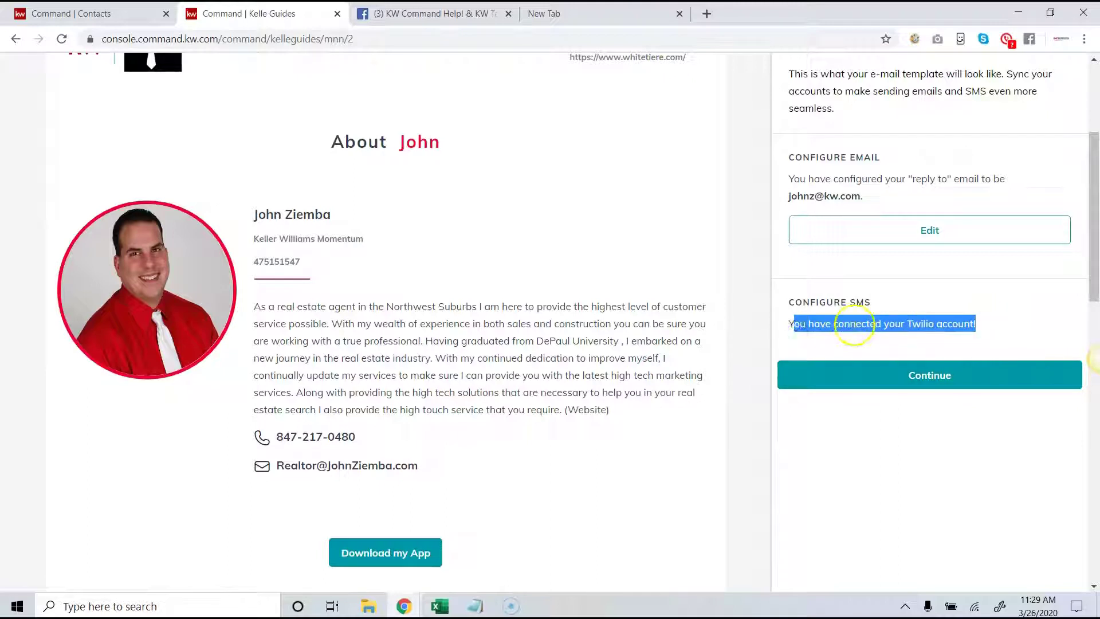
pyautogui.click(933, 381)
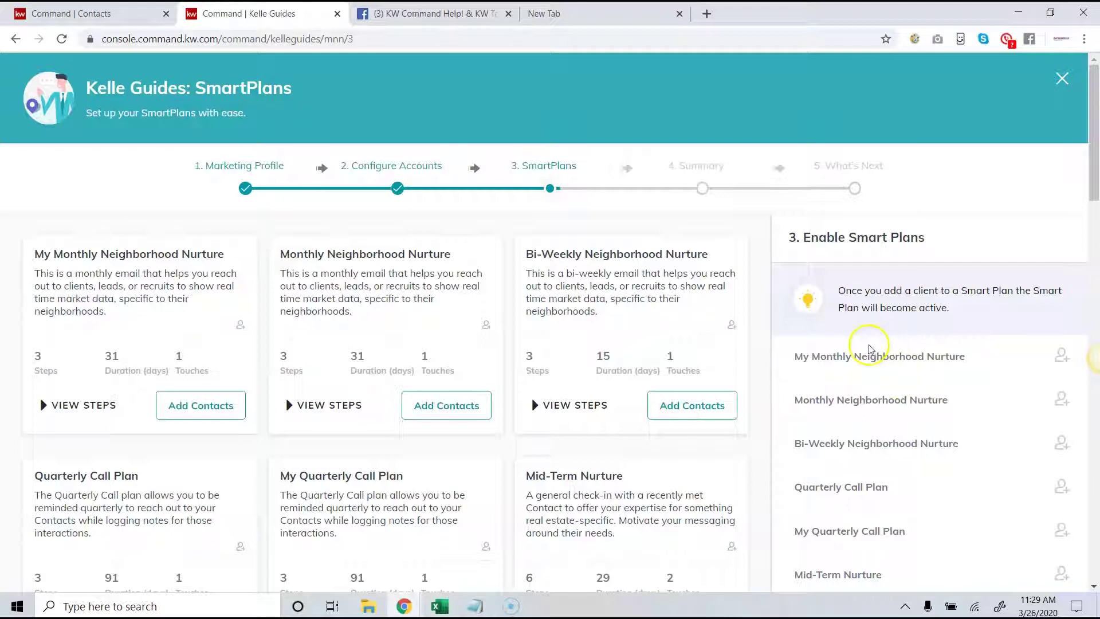
# Go through the guide's SmartPlans and Summary stages without adding contacts, and close the guide
pyautogui.scroll(-2, 800, 292)
pyautogui.scroll(-4, 633, 298)
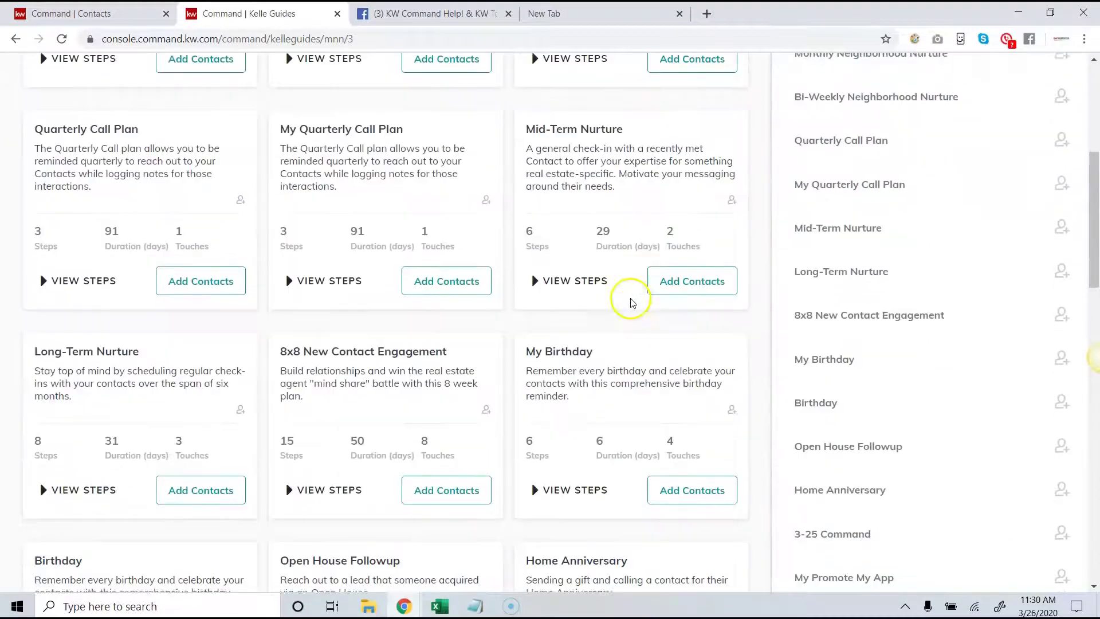
pyautogui.scroll(-8, 630, 298)
pyautogui.scroll(-3, 630, 300)
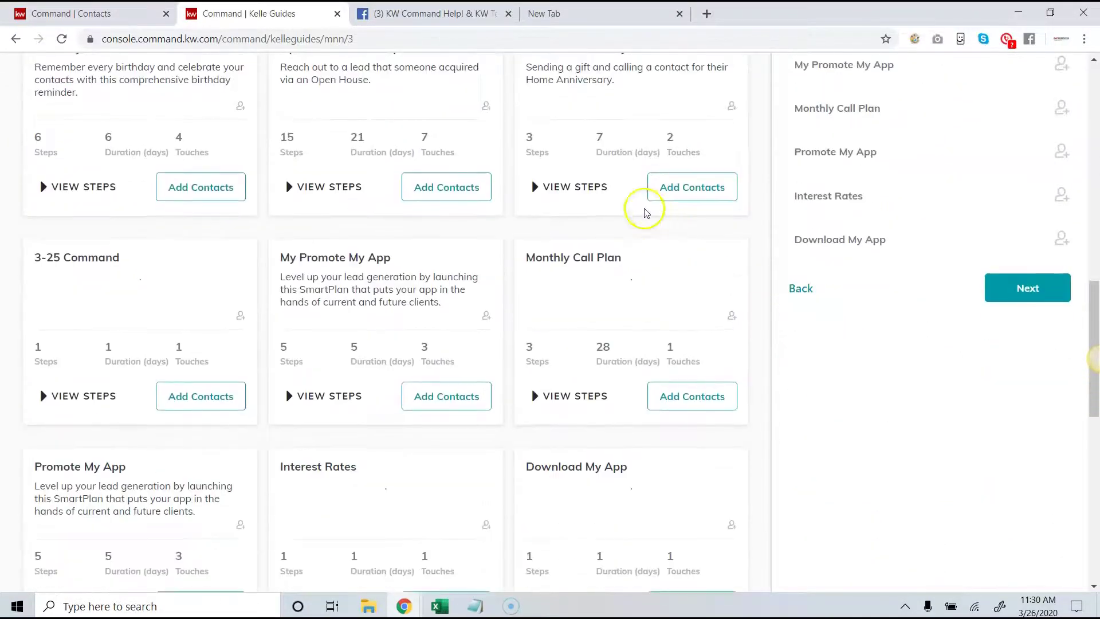
pyautogui.click(1027, 291)
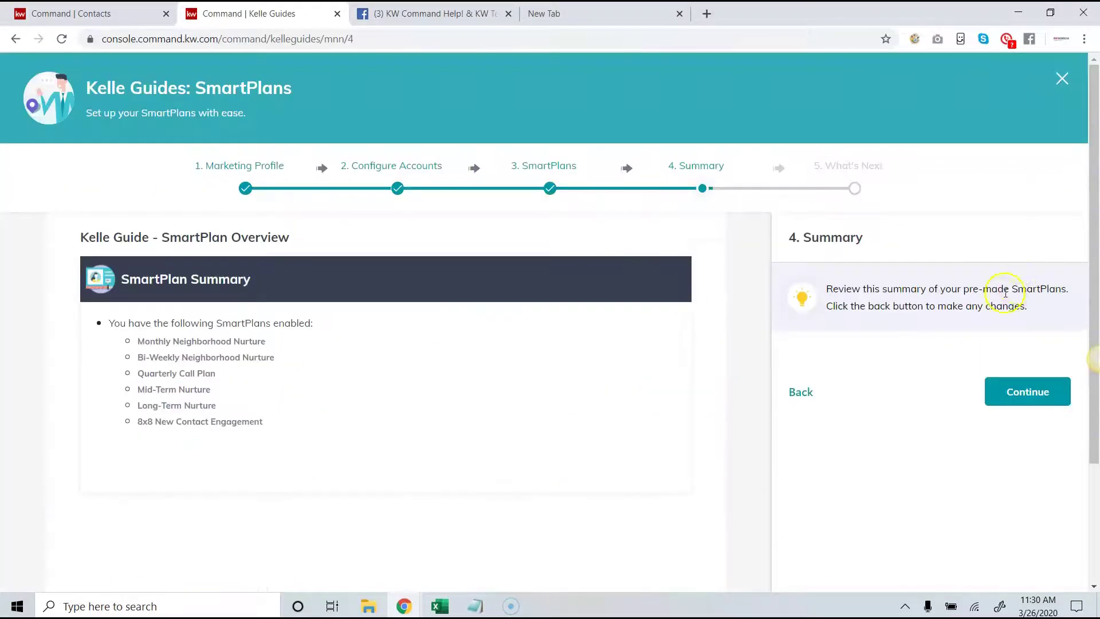
pyautogui.click(1008, 393)
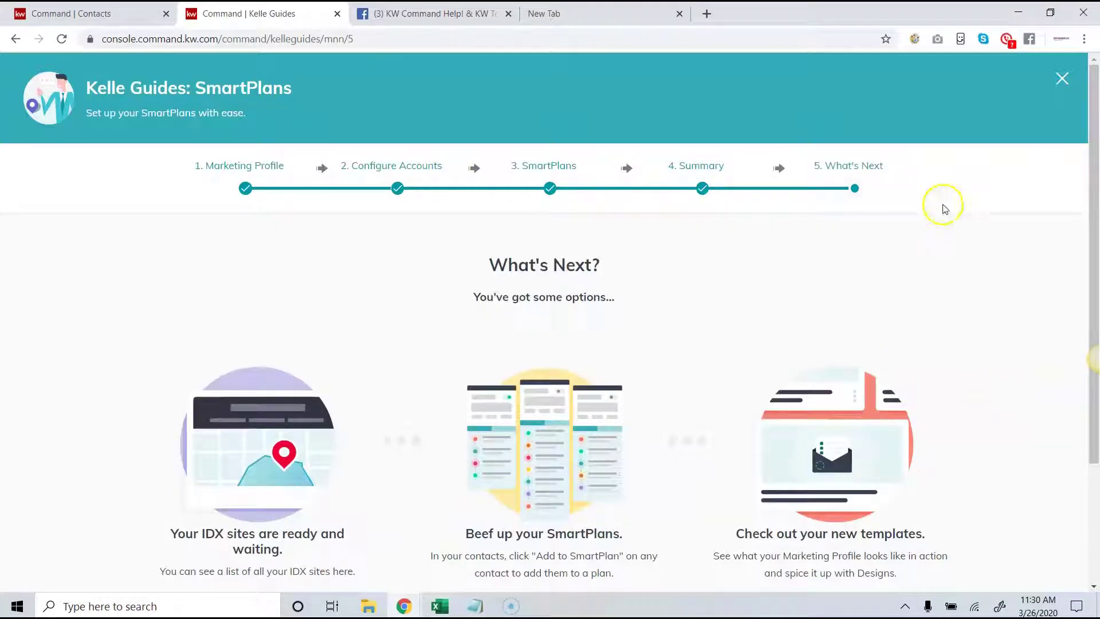
pyautogui.click(1062, 82)
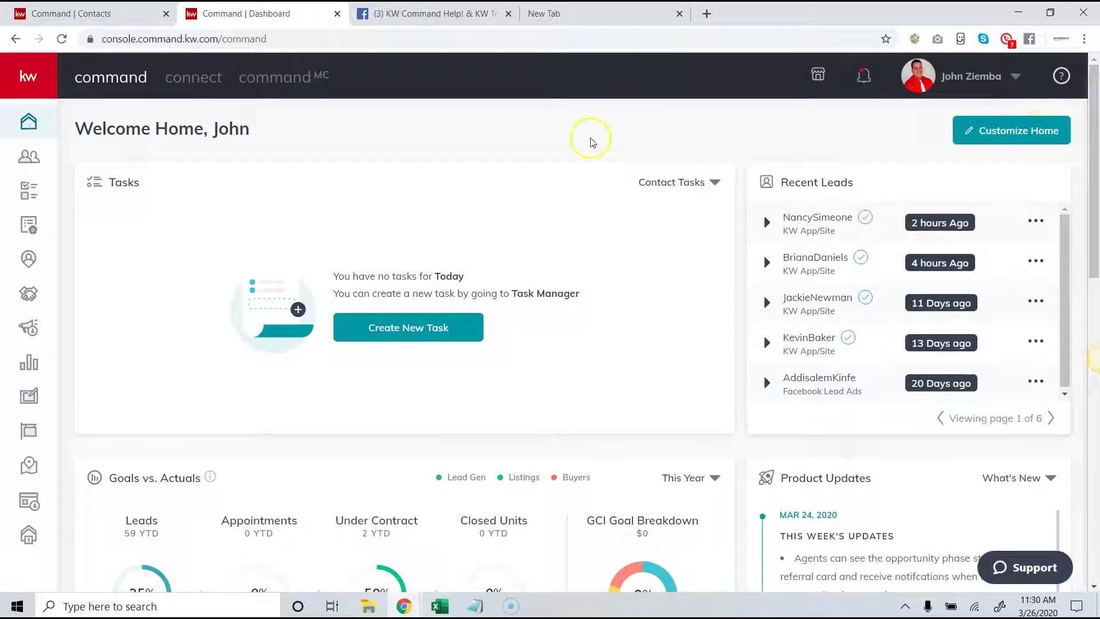
# Open the SmartPlans library and find the Home Anniversary plan
pyautogui.click(42, 86)
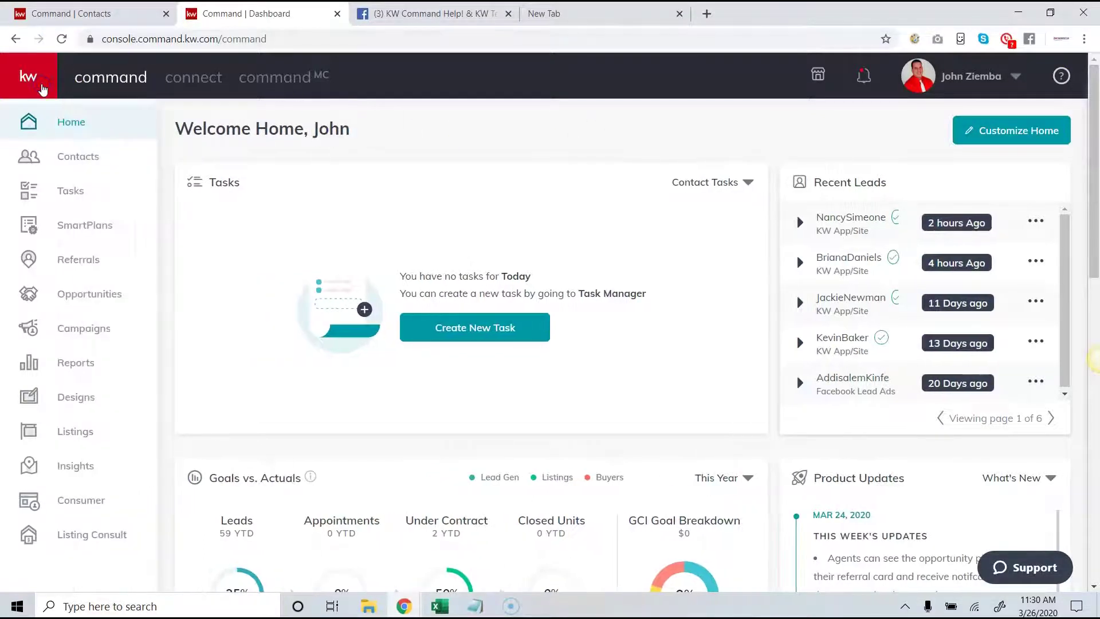
pyautogui.click(87, 227)
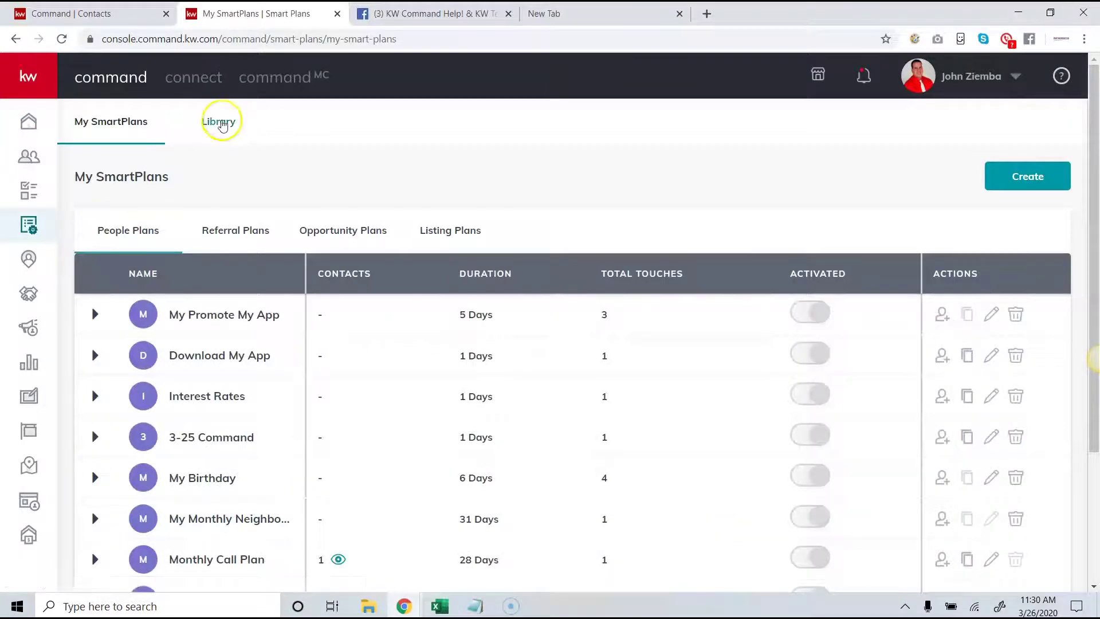
pyautogui.click(223, 122)
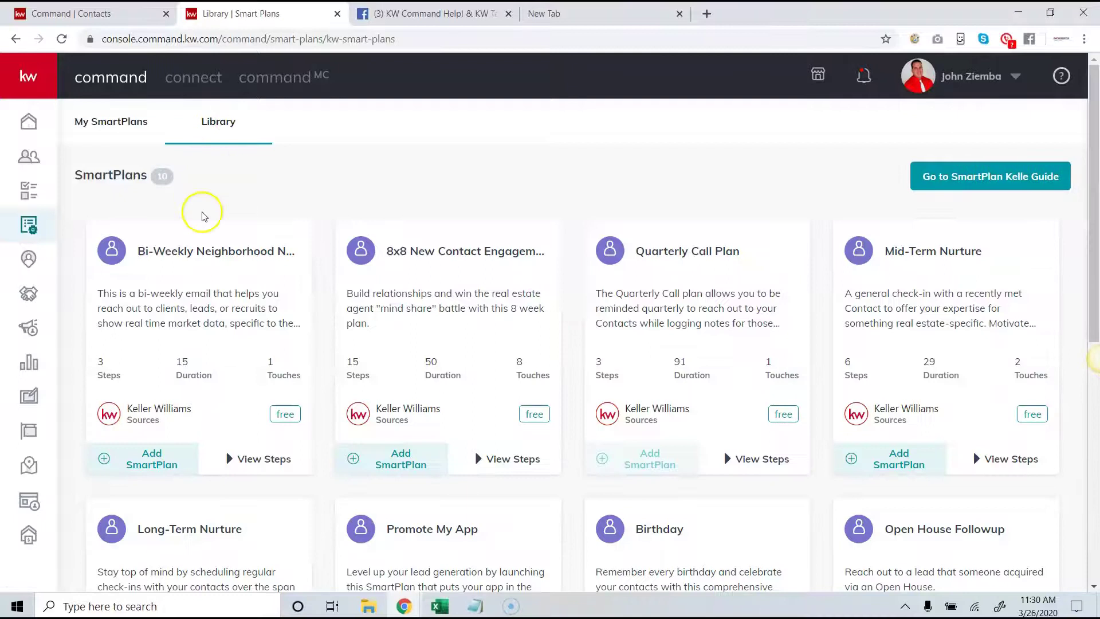
pyautogui.scroll(-2, 556, 258)
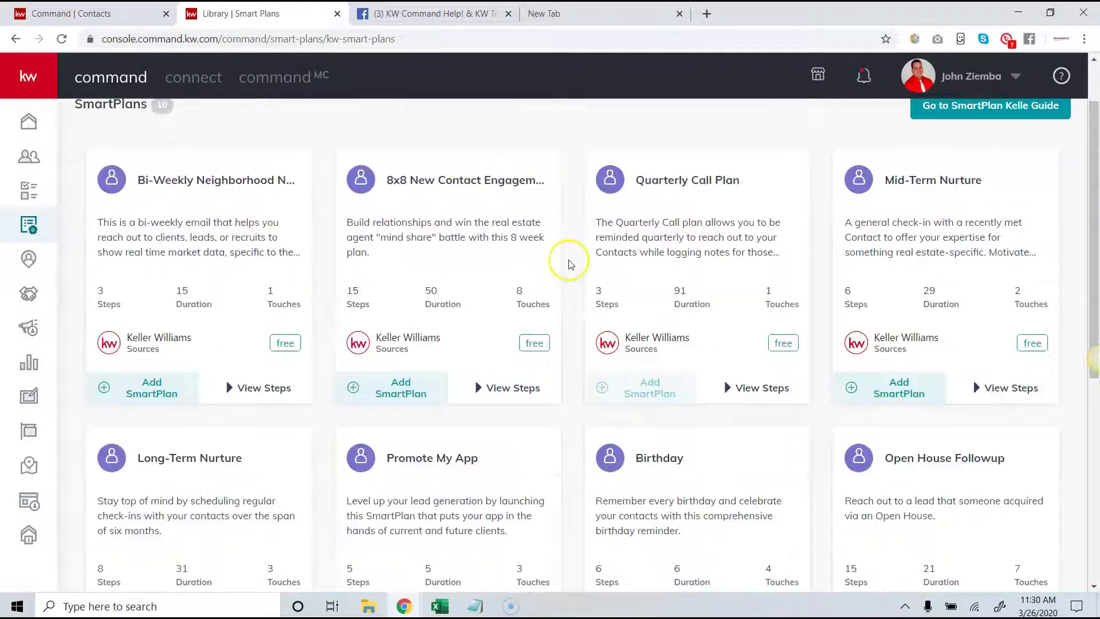
pyautogui.scroll(-6, 538, 263)
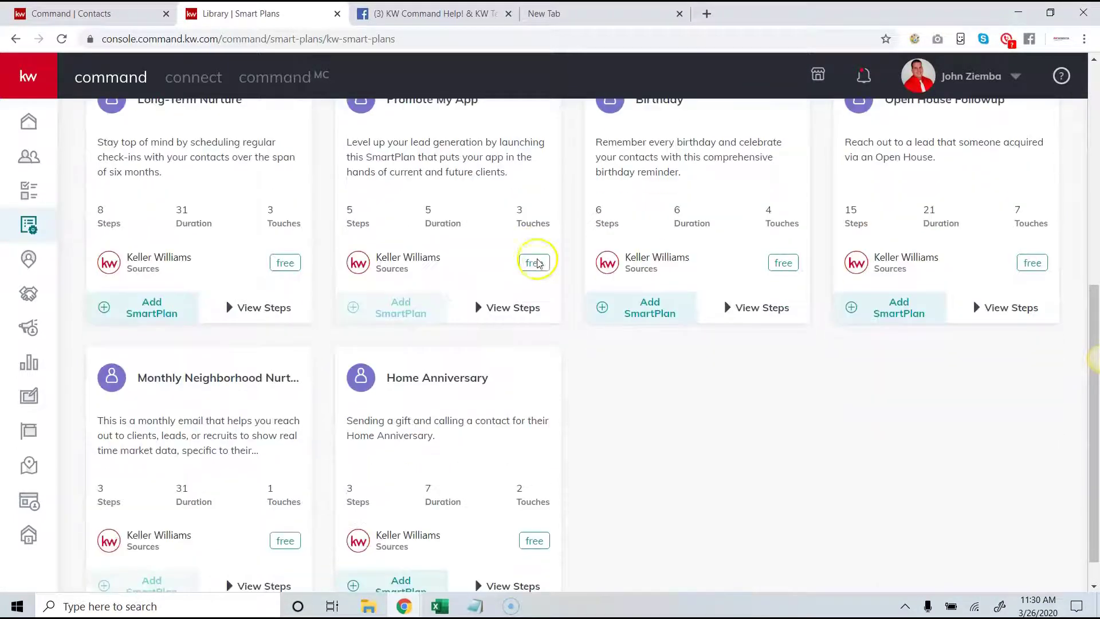
pyautogui.scroll(-1, 560, 280)
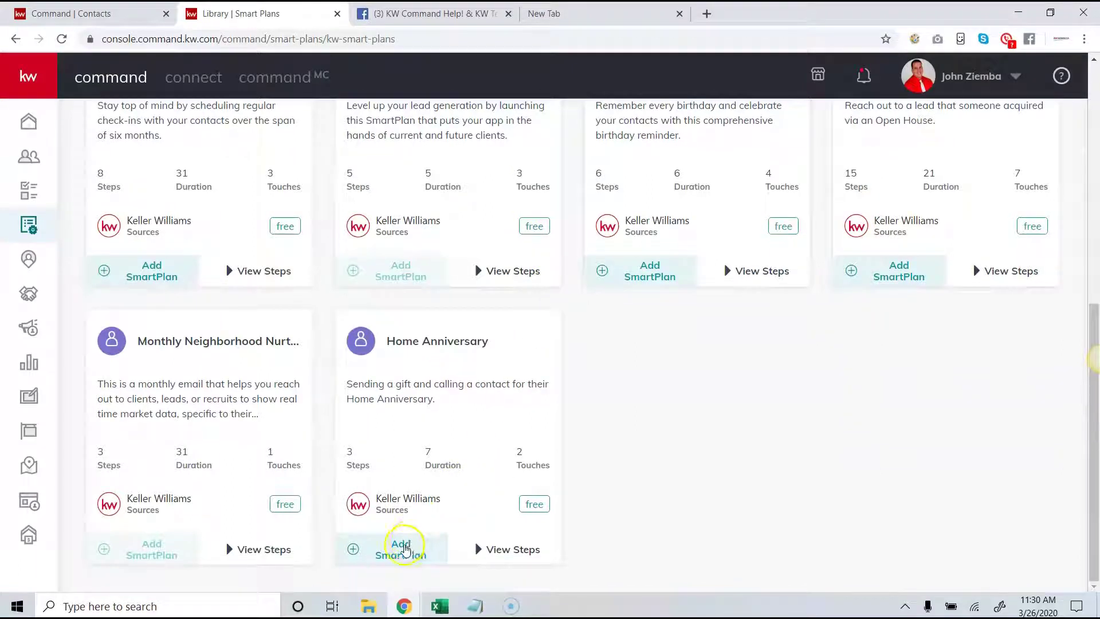
# Add the Home Anniversary plan to My SmartPlans under the name KWRI Home Anniversary
pyautogui.click(405, 549)
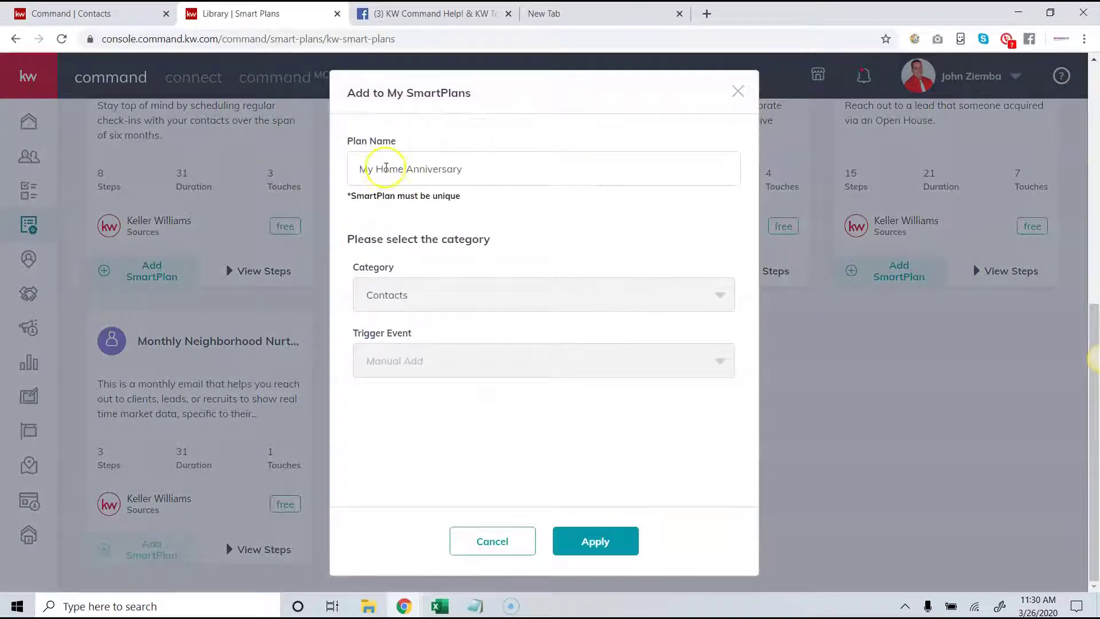
pyautogui.doubleClick(370, 169)
pyautogui.write('KWR')
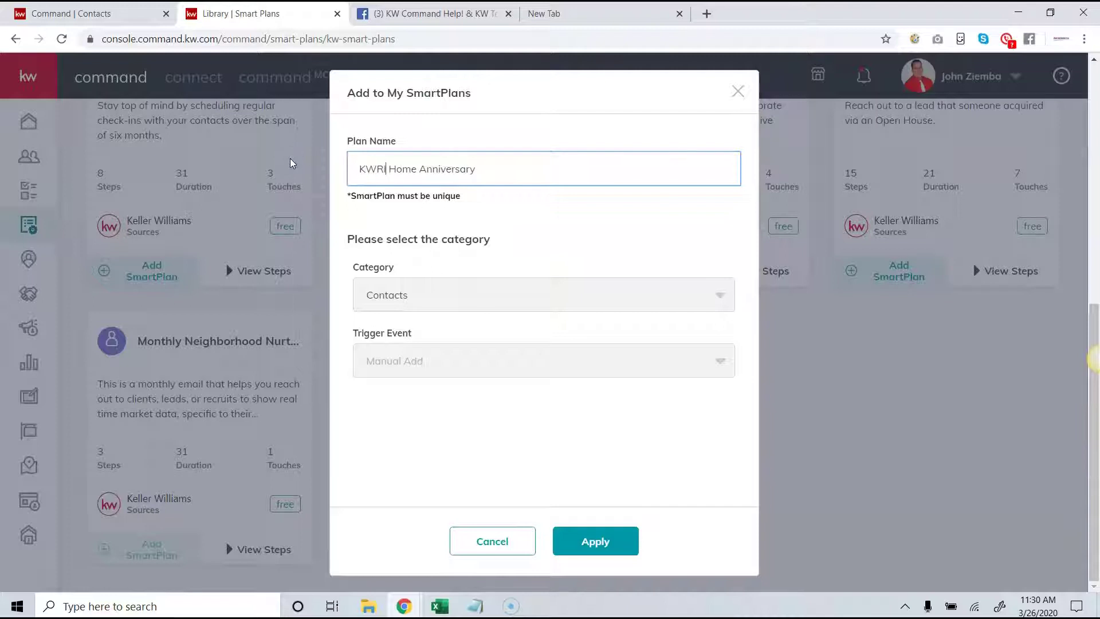
pyautogui.click(583, 543)
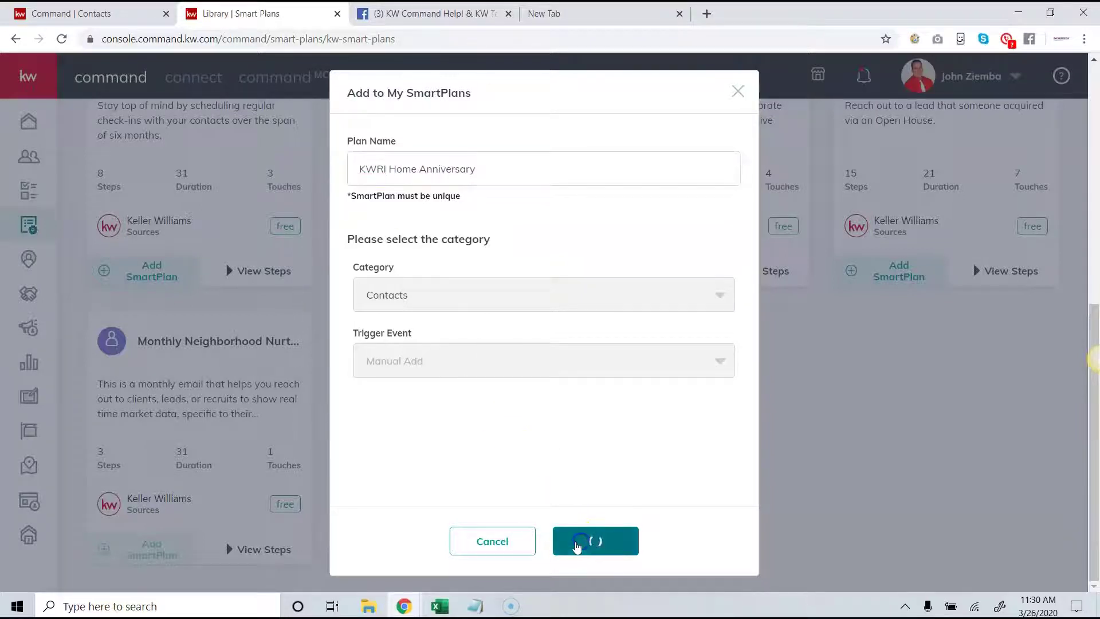
# Find KWRI Home Anniversary among the People Plans in My SmartPlans and view its client picker without adding anyone
pyautogui.scroll(8, 314, 238)
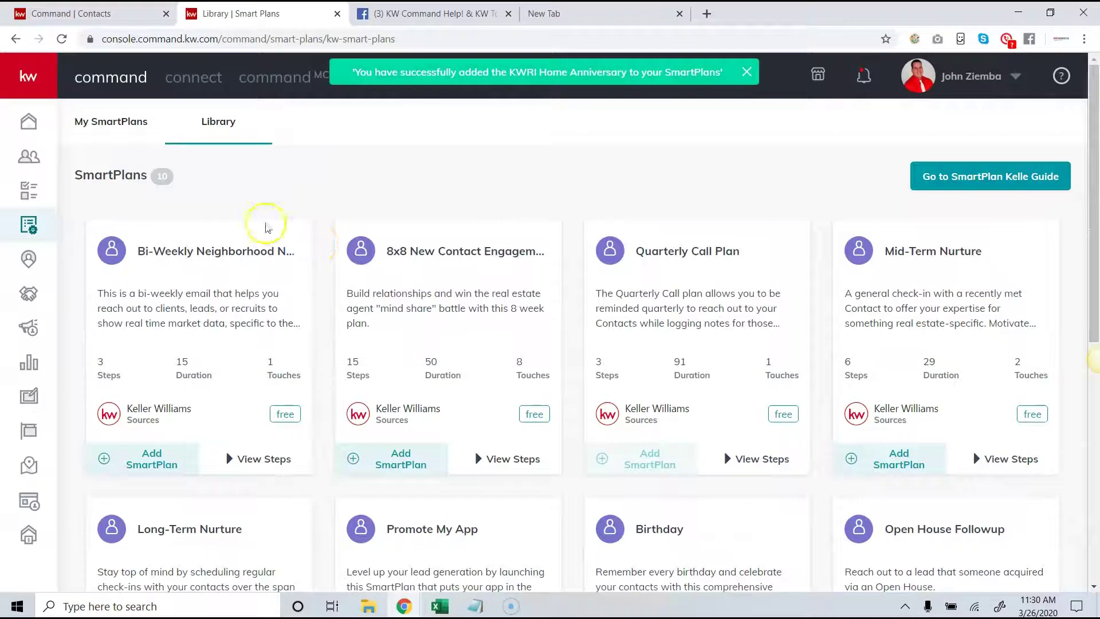
pyautogui.click(119, 126)
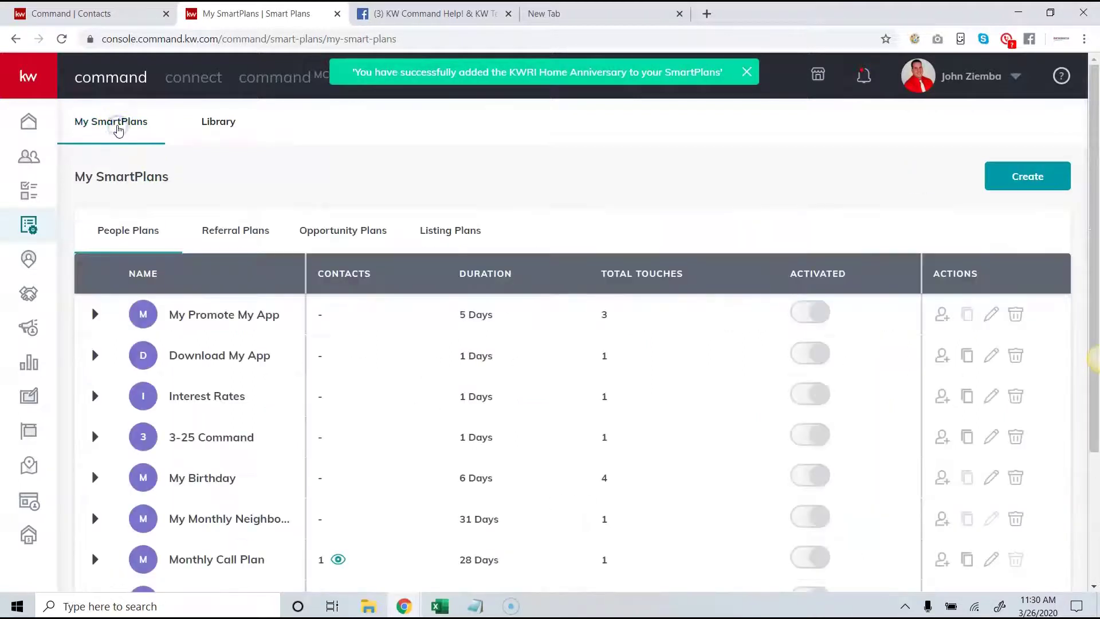
pyautogui.scroll(-3, 375, 347)
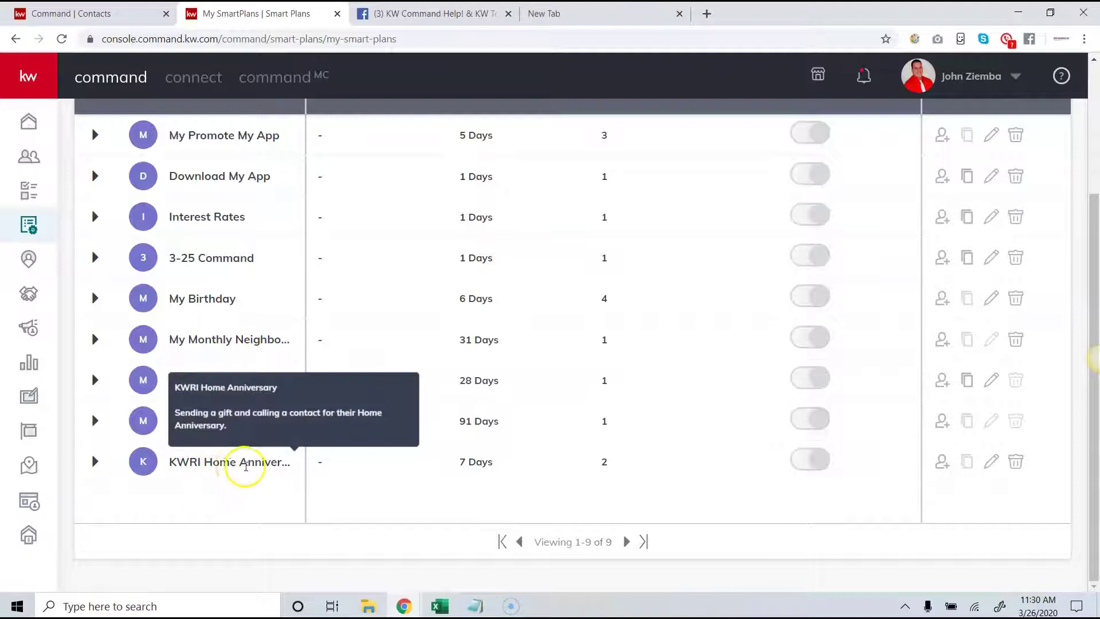
pyautogui.scroll(2, 275, 423)
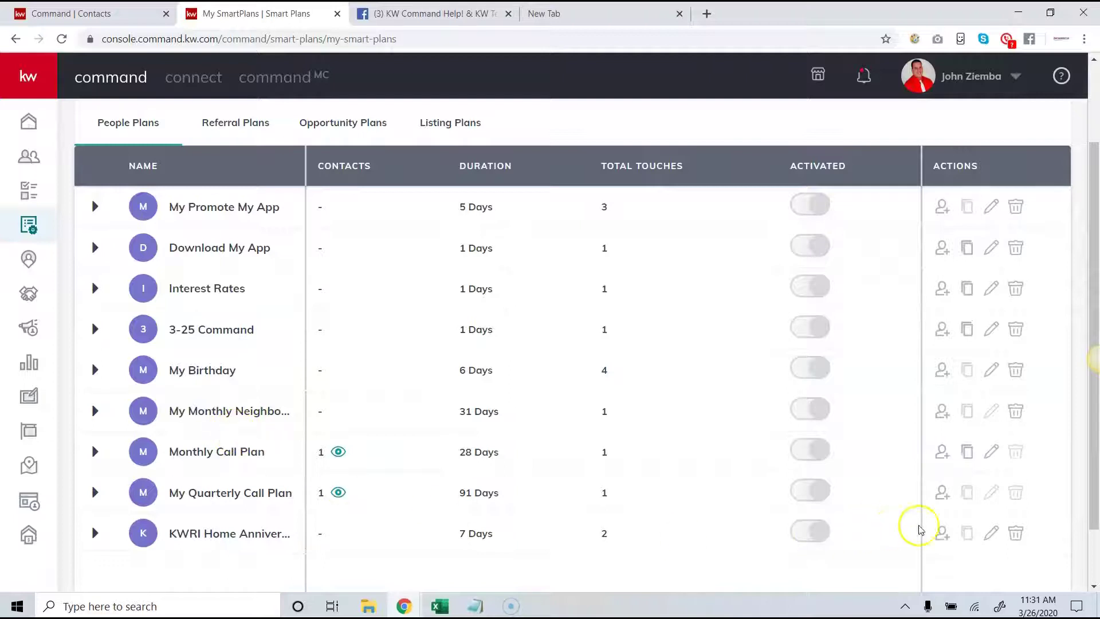
pyautogui.click(941, 535)
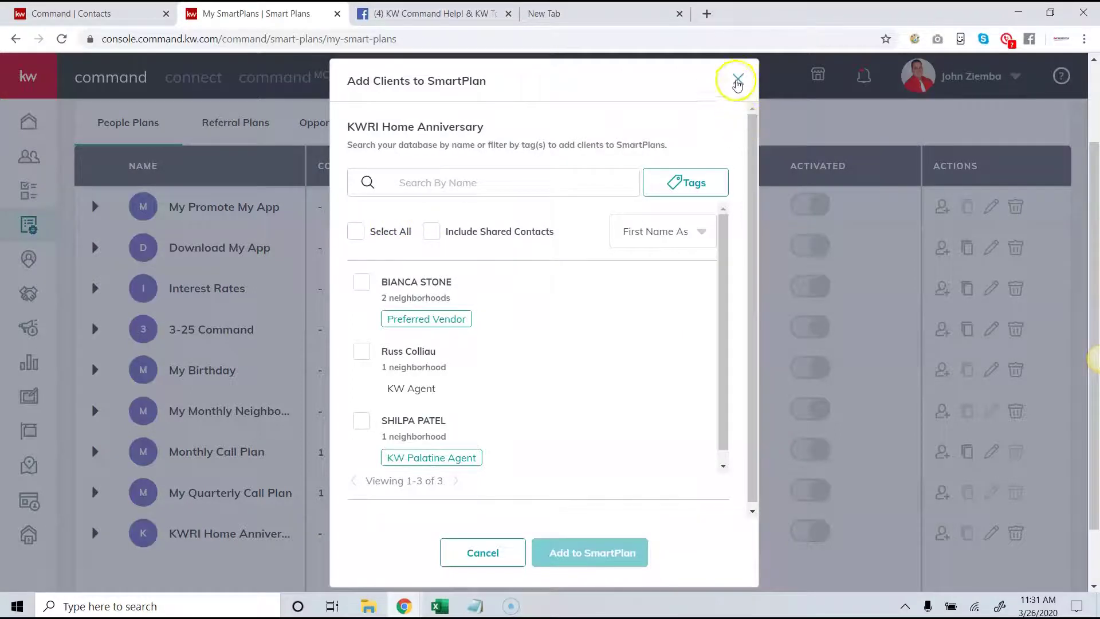
pyautogui.click(737, 81)
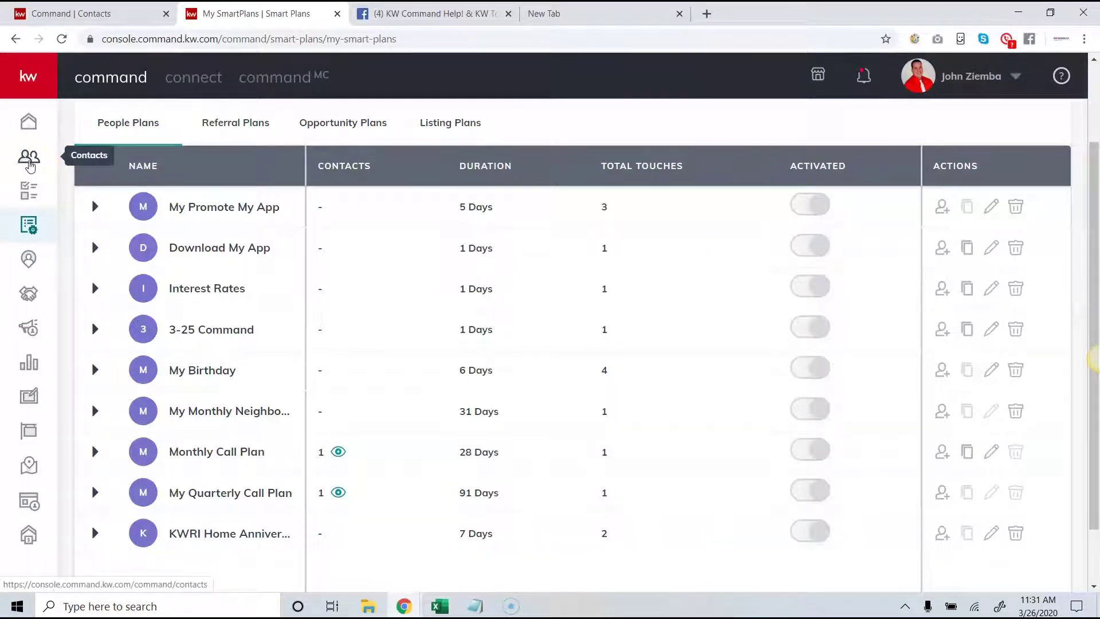
# Open the contacts list and show 50 contacts per page
pyautogui.click(27, 162)
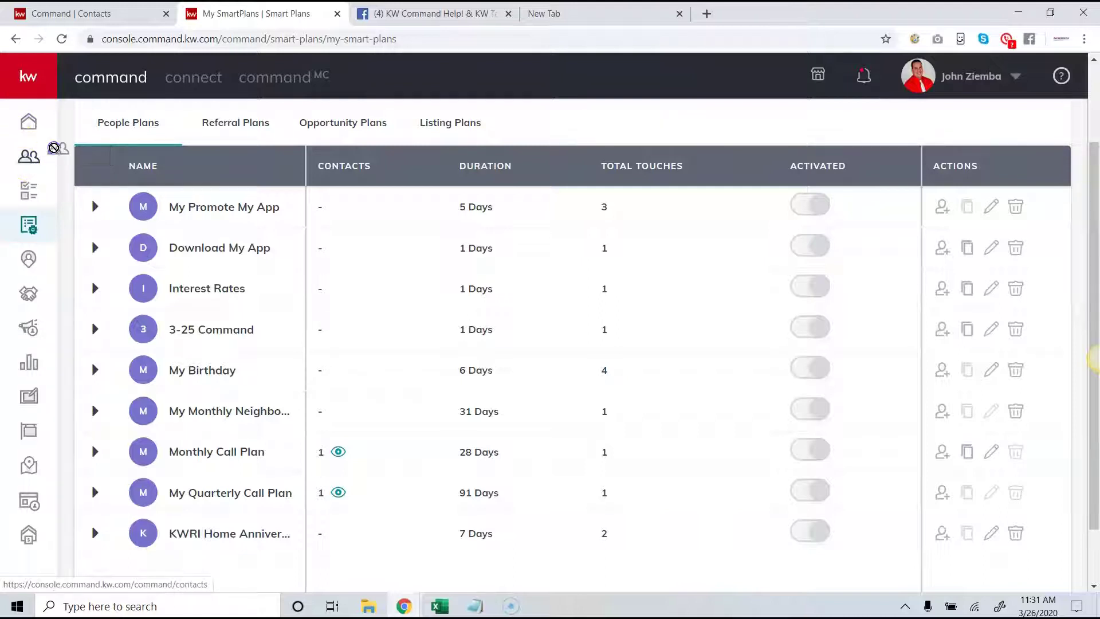
pyautogui.click(35, 90)
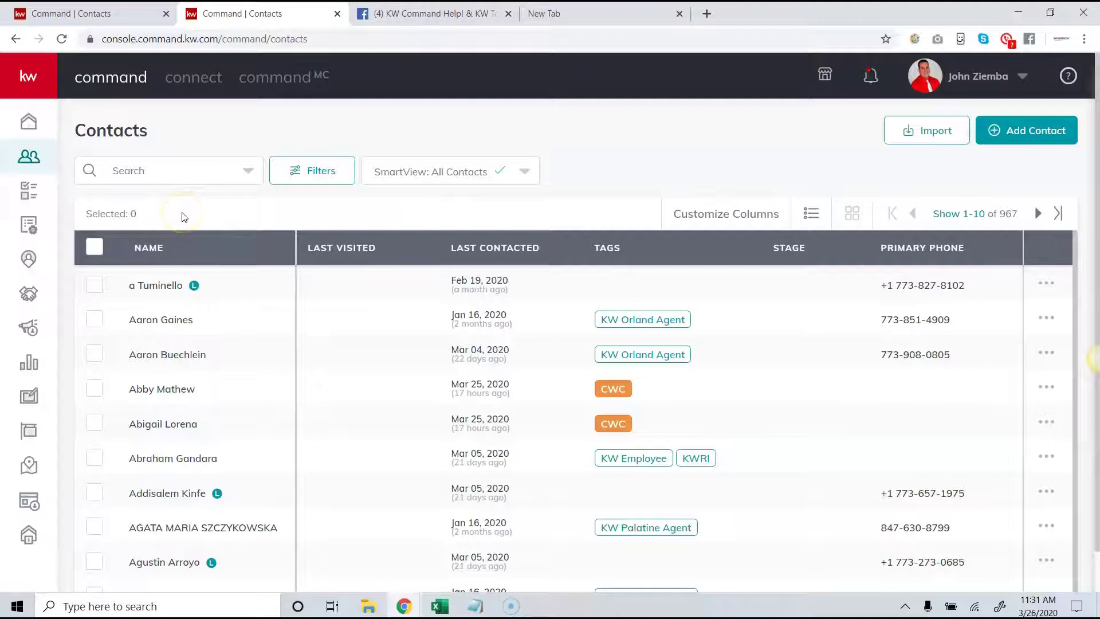
pyautogui.click(953, 220)
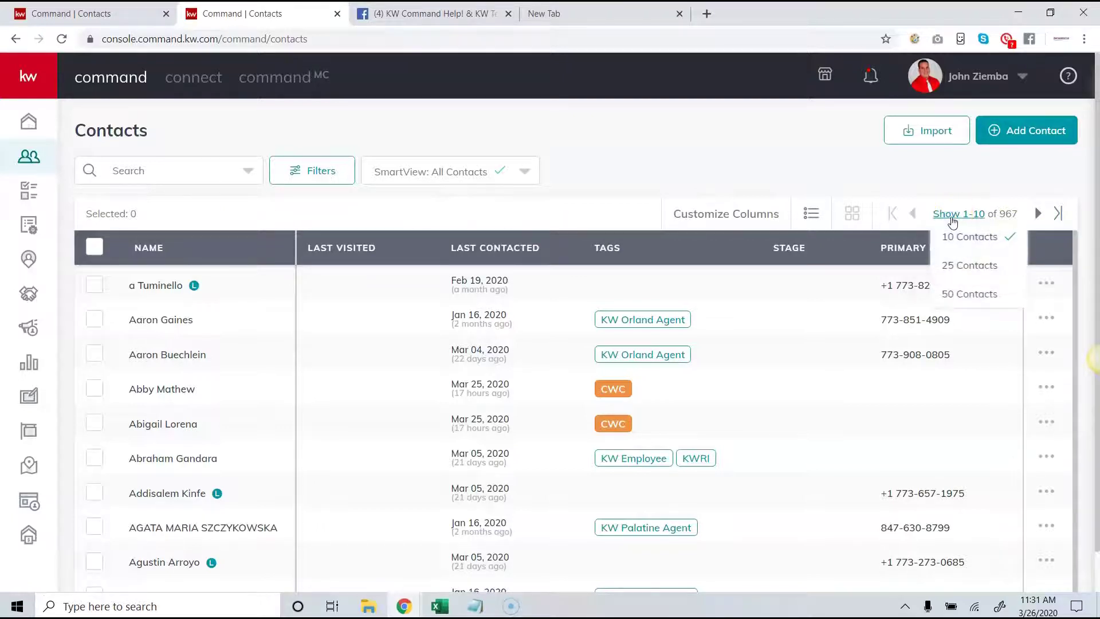
pyautogui.click(977, 295)
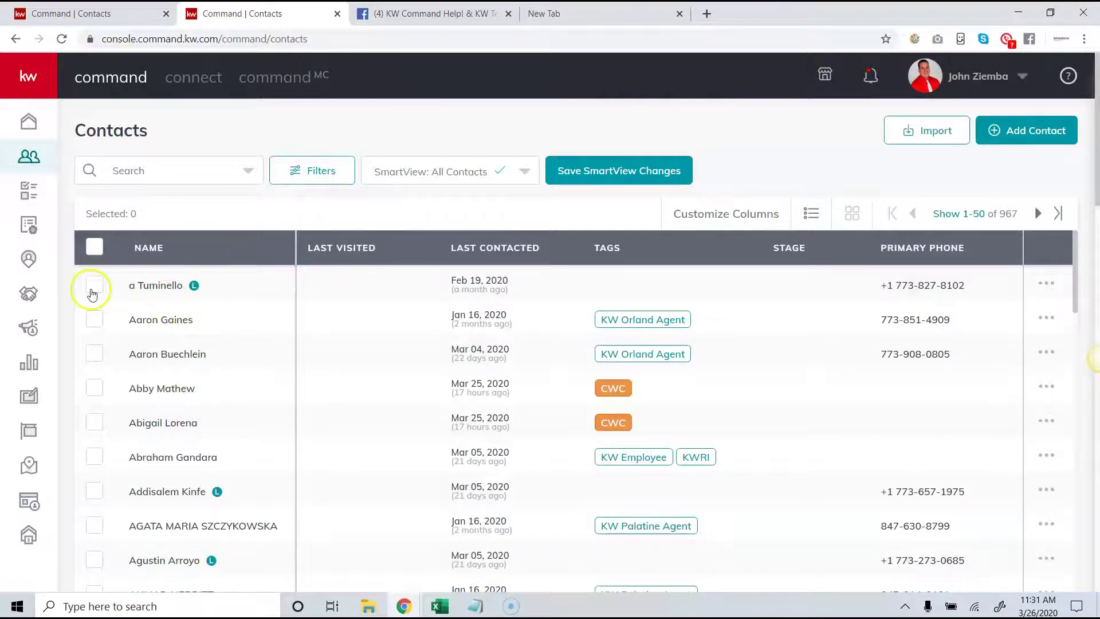
# Preview bulk-adding all contacts on the page to KWRI Home Anniversary, closing without confirming and clearing the selection
pyautogui.click(95, 249)
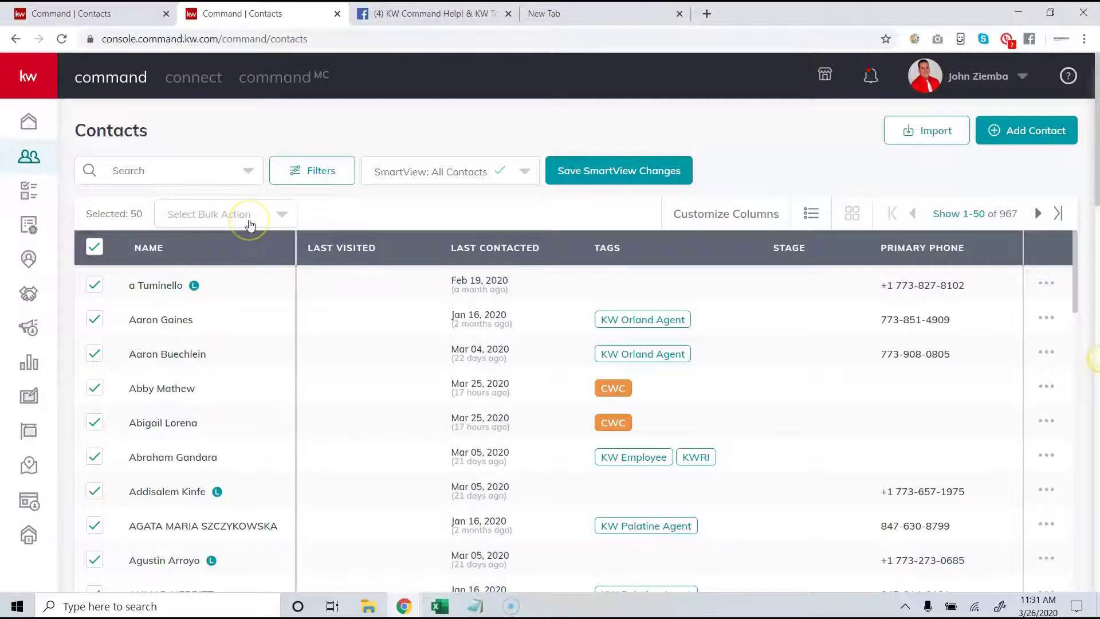
pyautogui.click(218, 215)
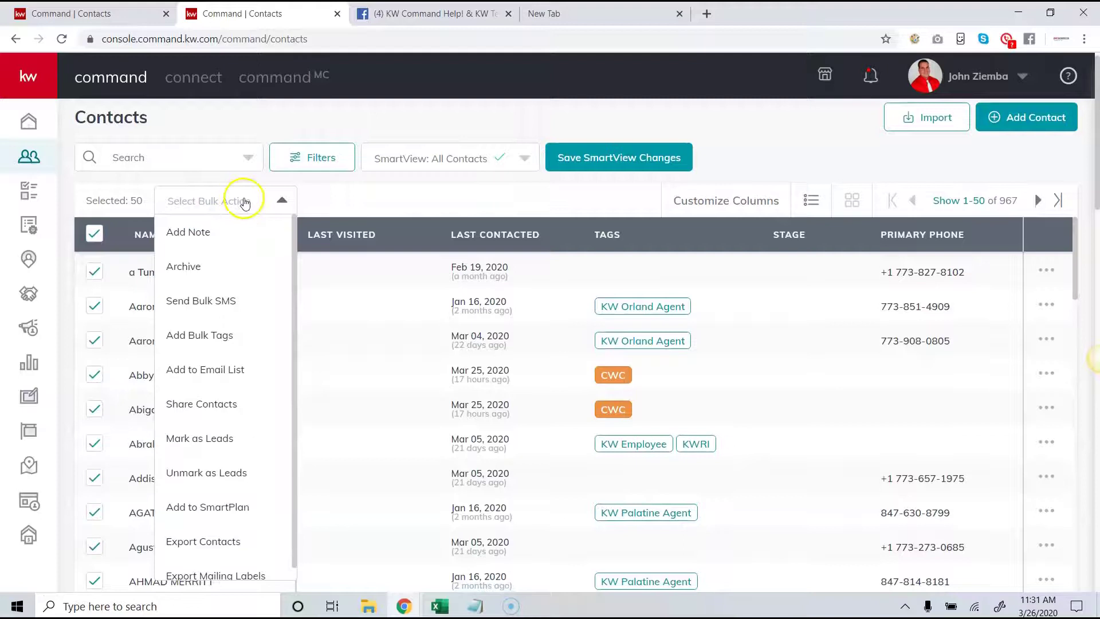
pyautogui.scroll(-1, 239, 352)
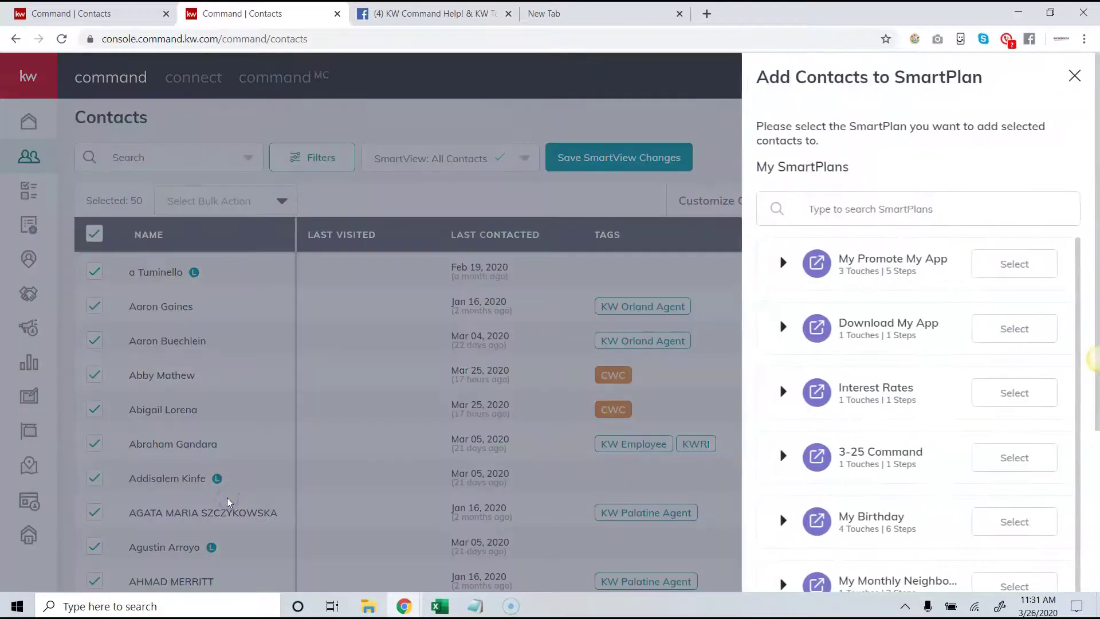
pyautogui.scroll(-4, 791, 449)
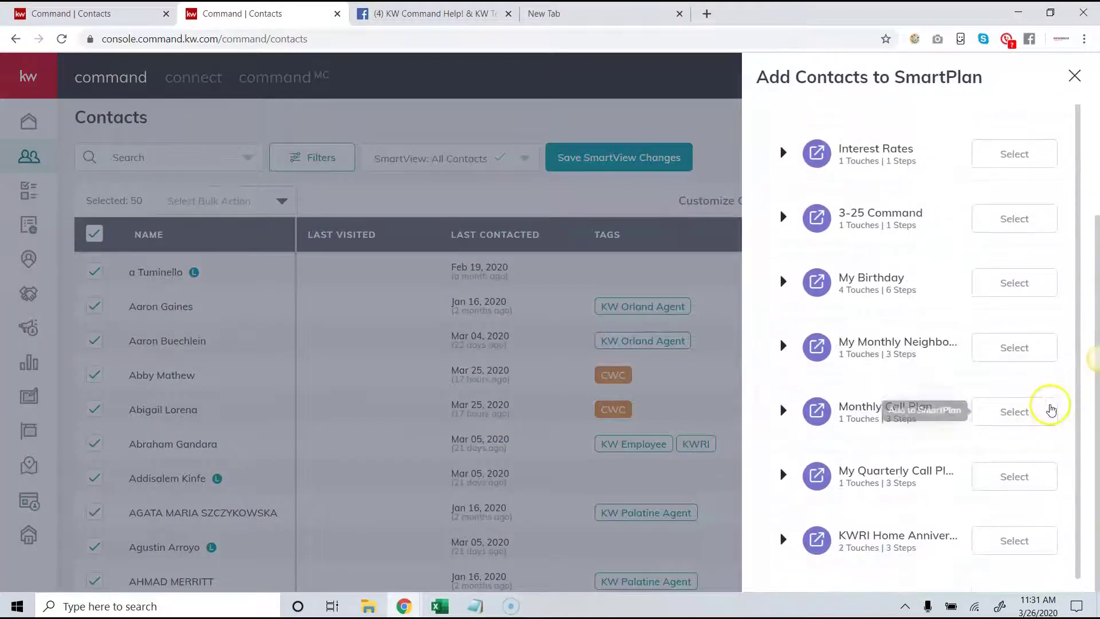
pyautogui.click(1015, 542)
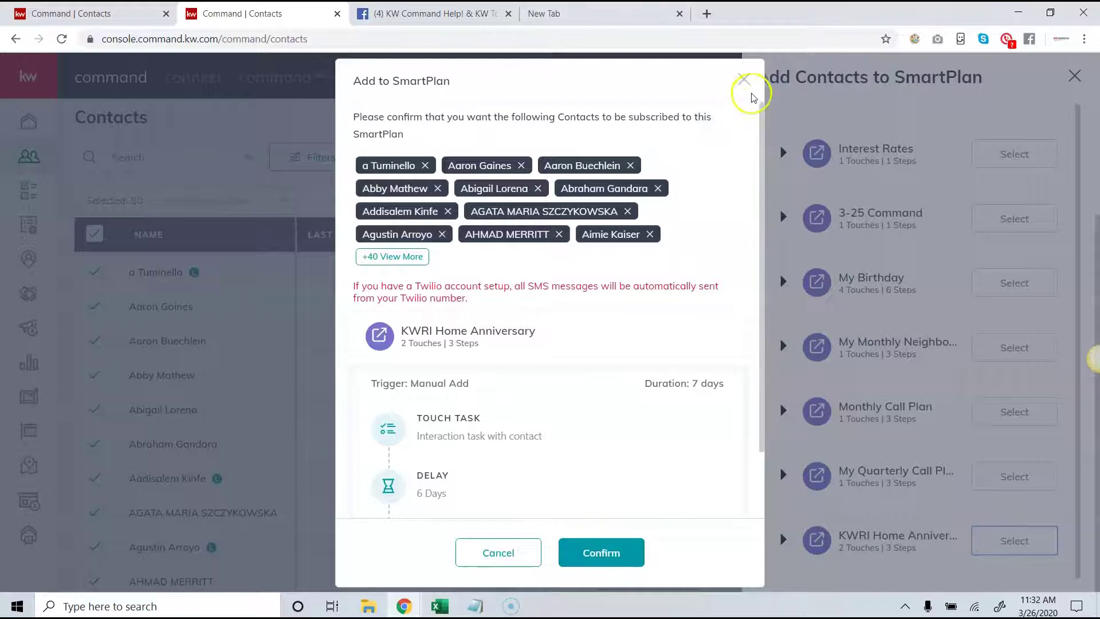
pyautogui.click(744, 80)
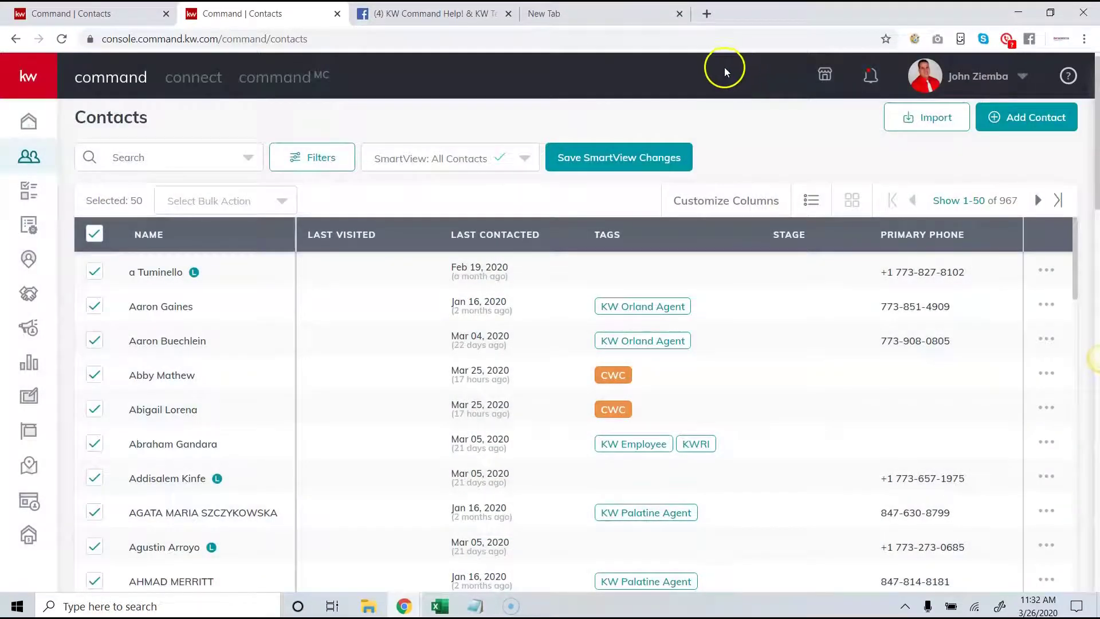
pyautogui.click(94, 235)
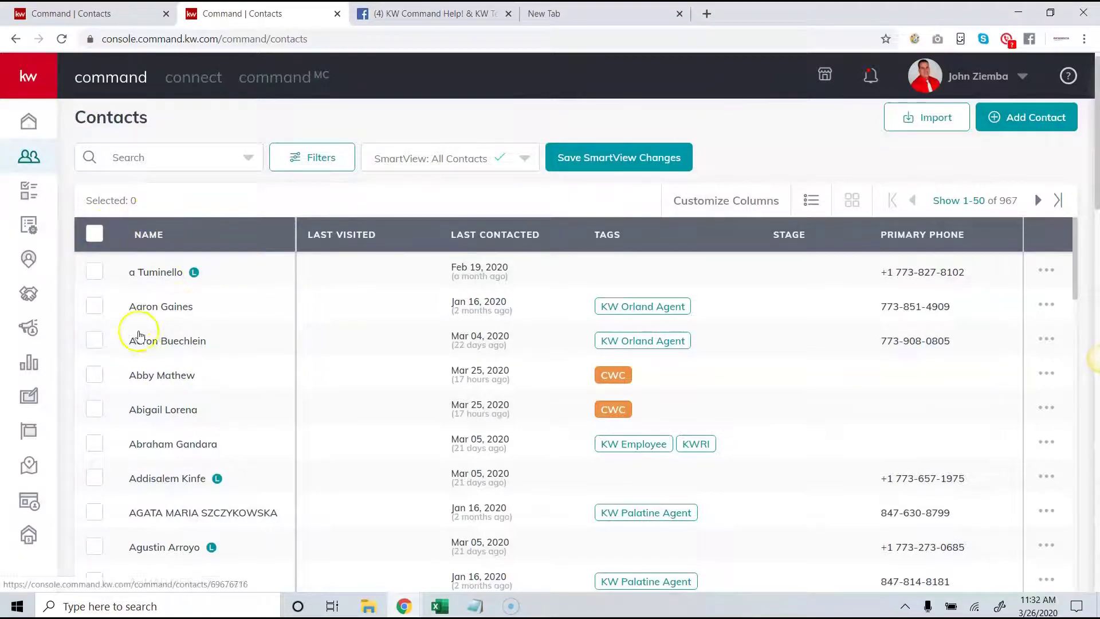
# Open the record of the first contact tagged KW Orland Agent and show their SmartPlans
pyautogui.click(149, 311)
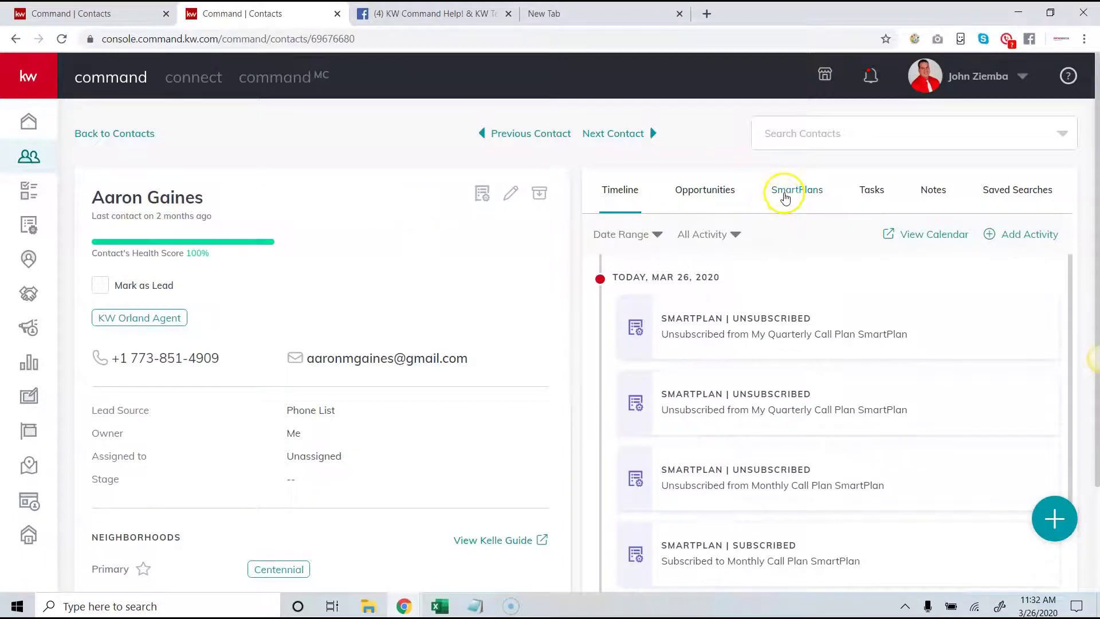
pyautogui.click(785, 195)
# Try to add the contact to the KWRI Home Anniversary SmartPlan
pyautogui.click(807, 296)
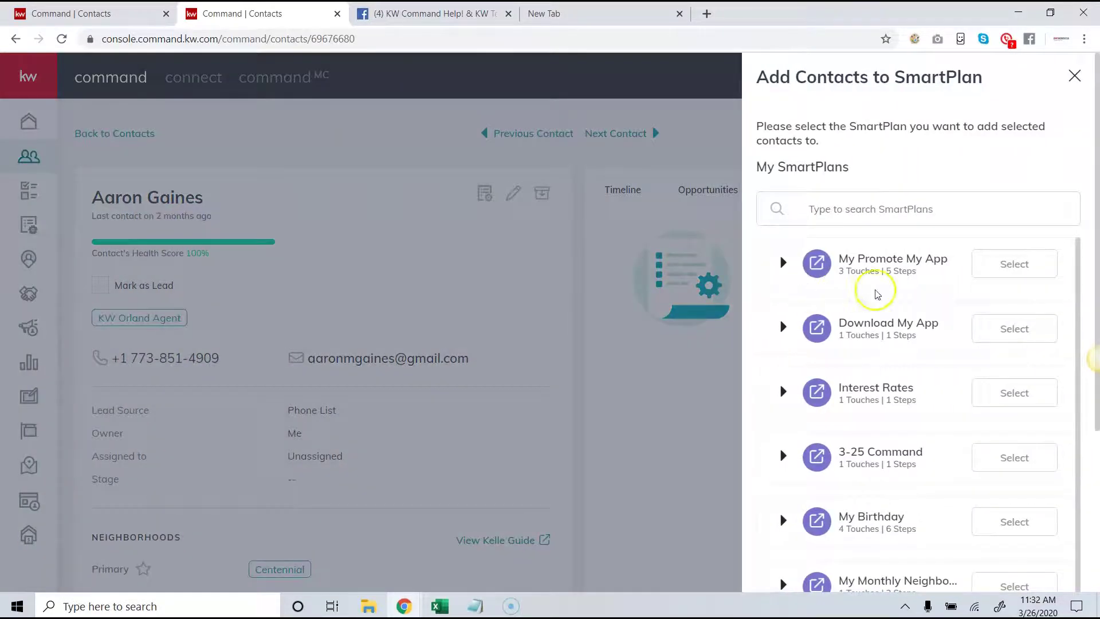
pyautogui.scroll(-3, 894, 298)
pyautogui.scroll(-1, 937, 396)
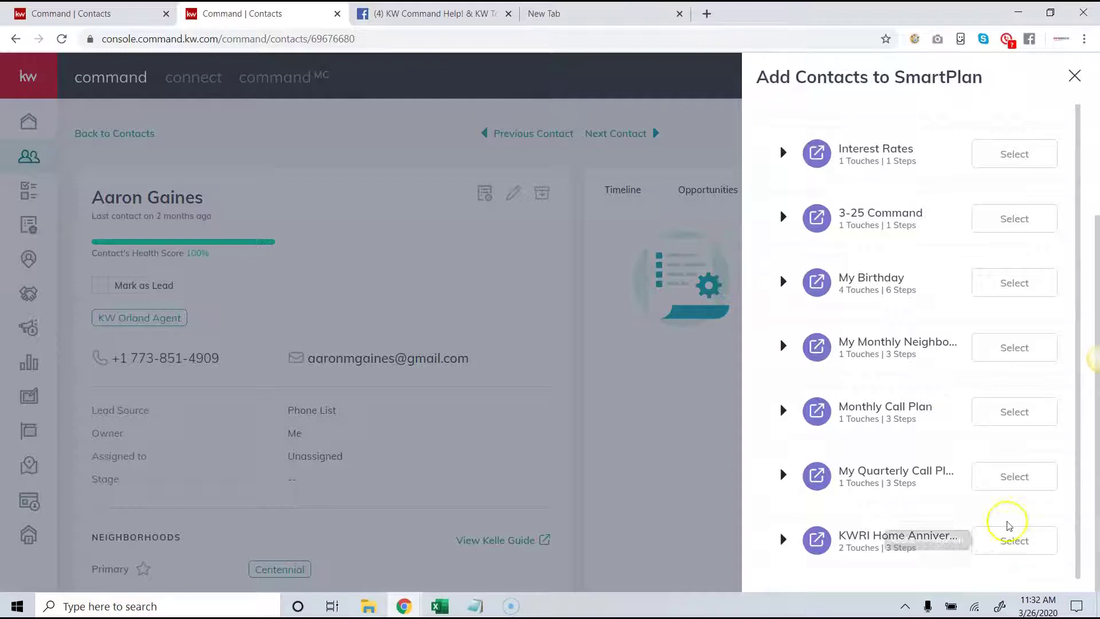
pyautogui.click(1017, 548)
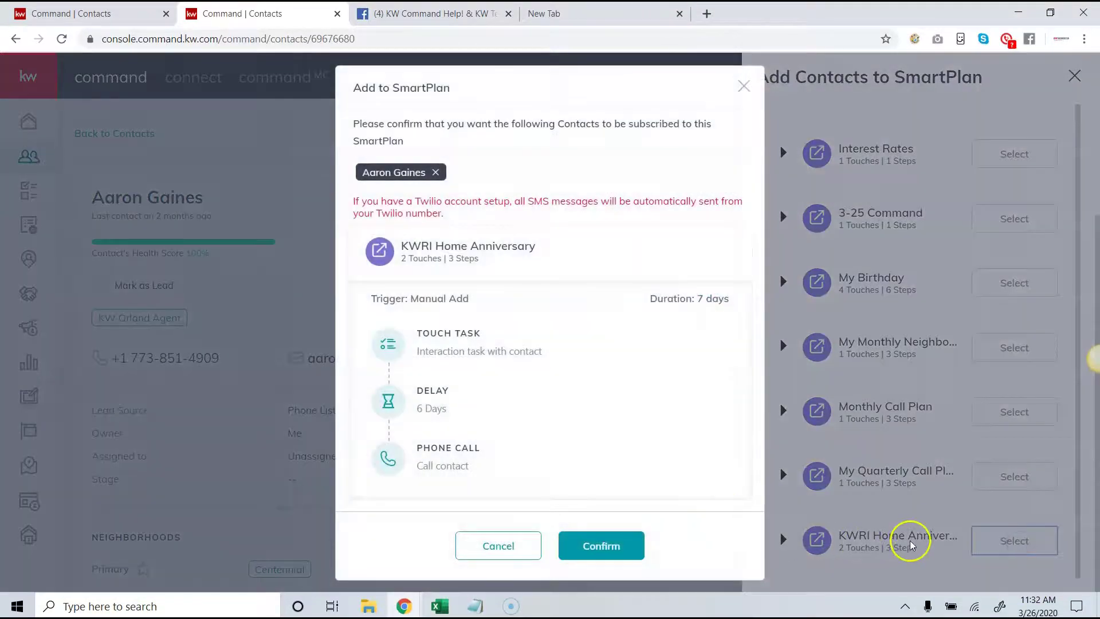
pyautogui.click(616, 557)
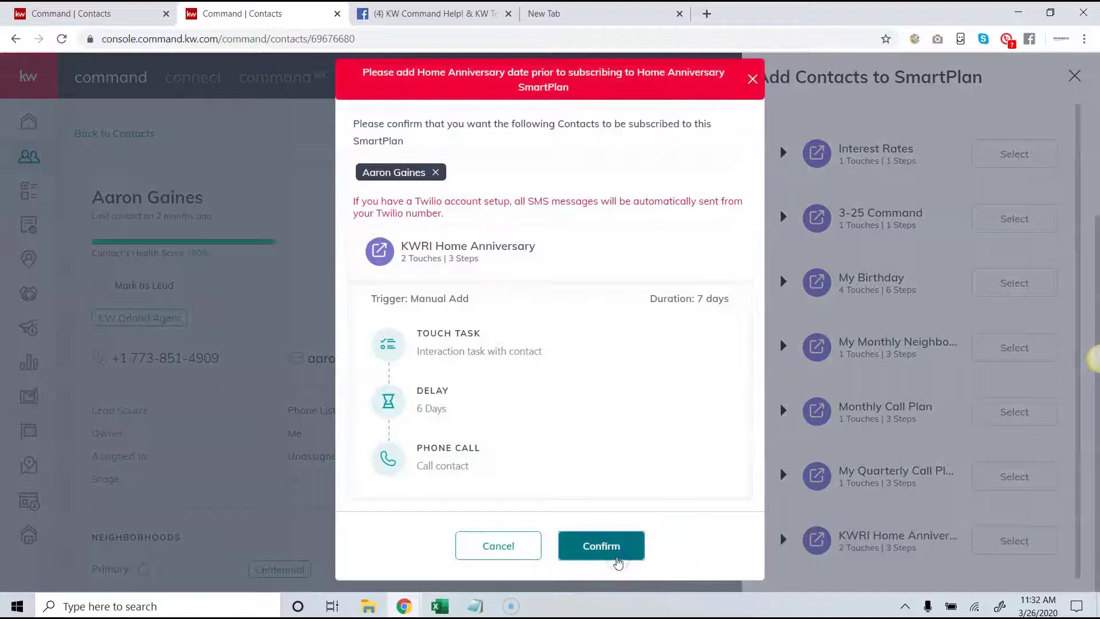
pyautogui.click(754, 80)
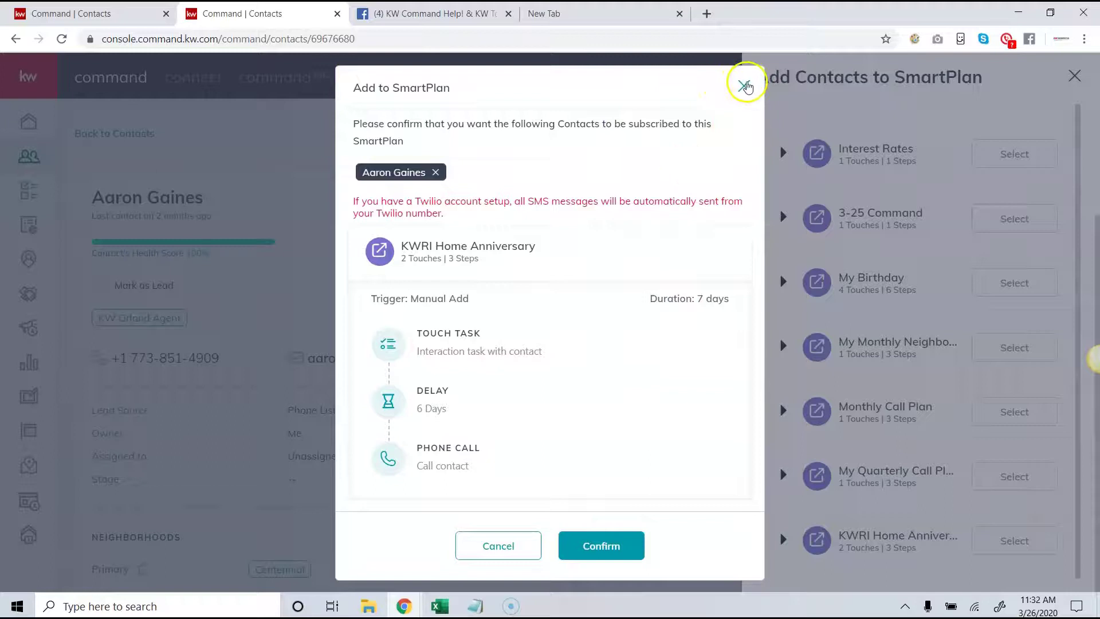
pyautogui.click(744, 84)
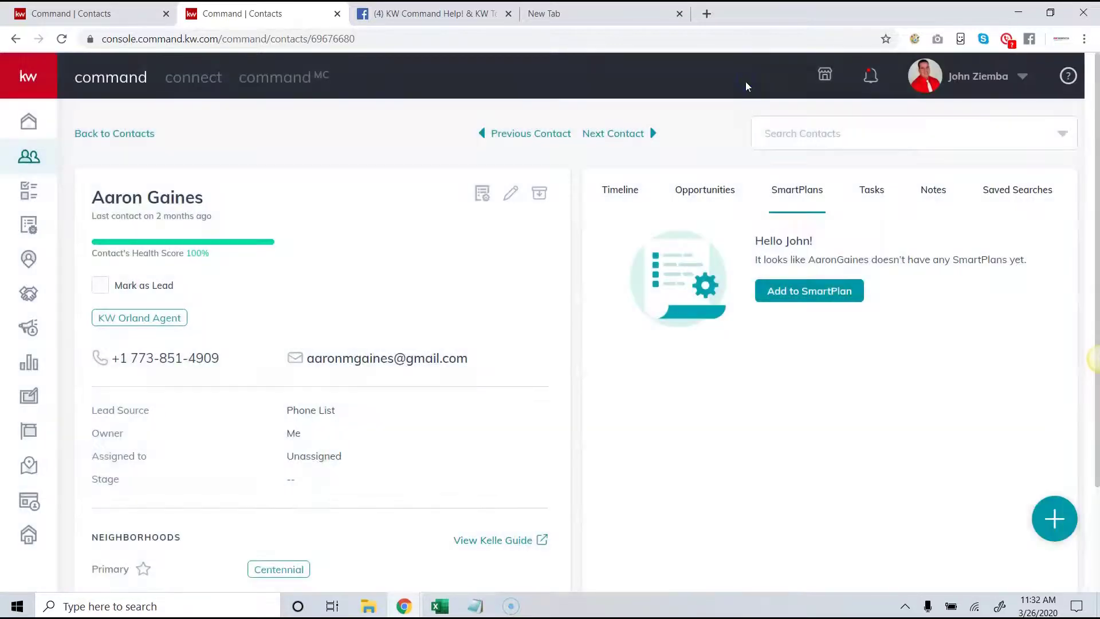
# Preview the start options for adding the contact to the My Quarterly Call Plan SmartPlan, closing without confirming
pyautogui.click(824, 305)
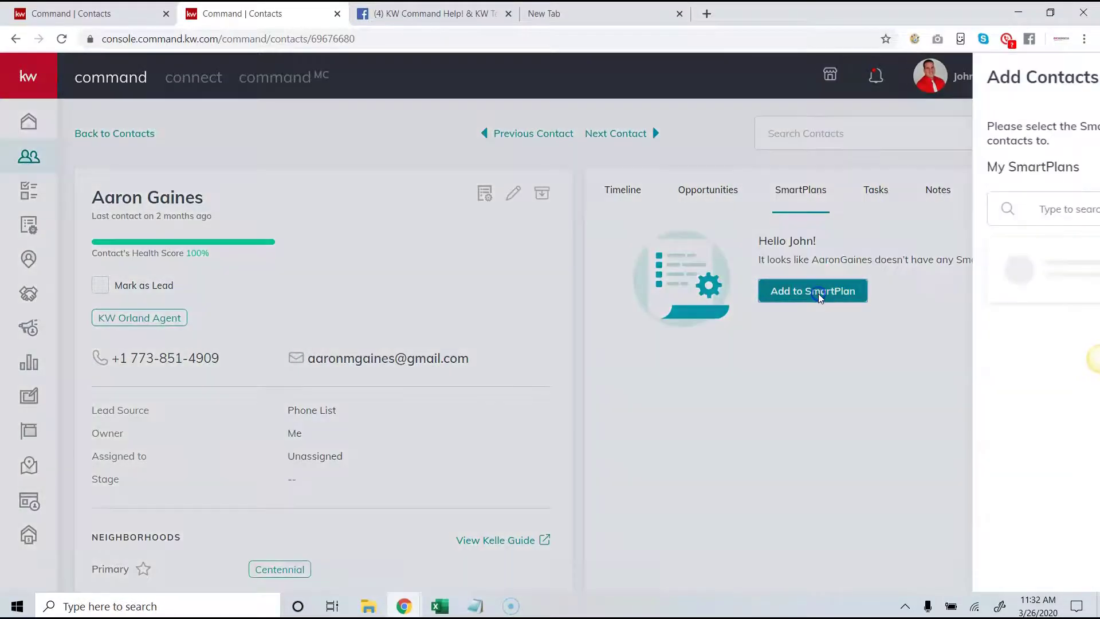
pyautogui.scroll(-3, 1011, 481)
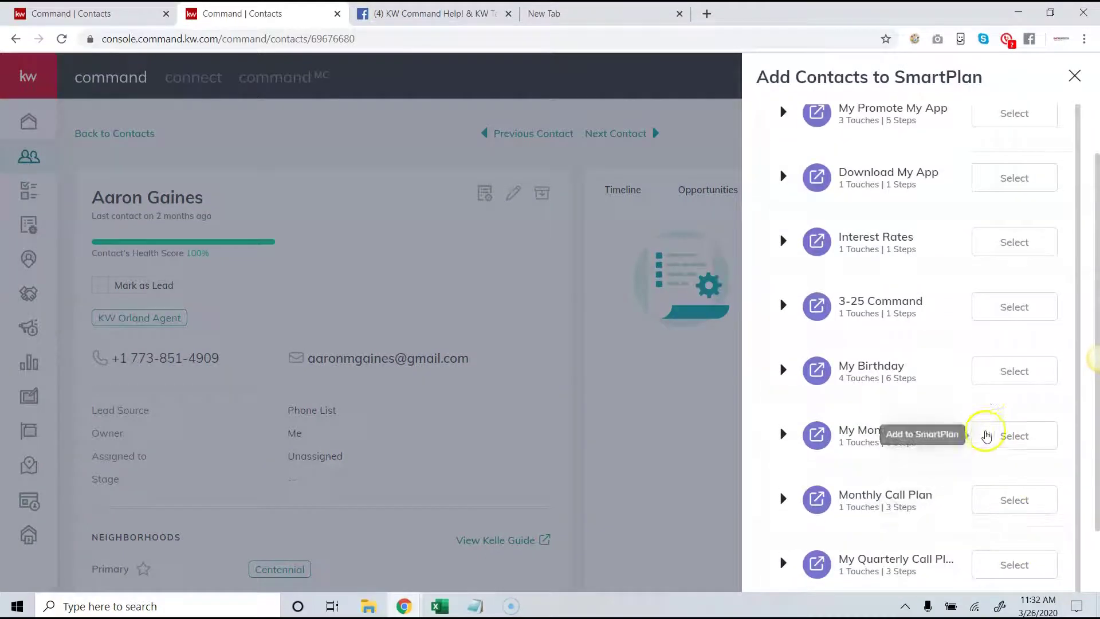
pyautogui.scroll(-1, 985, 379)
pyautogui.click(1025, 509)
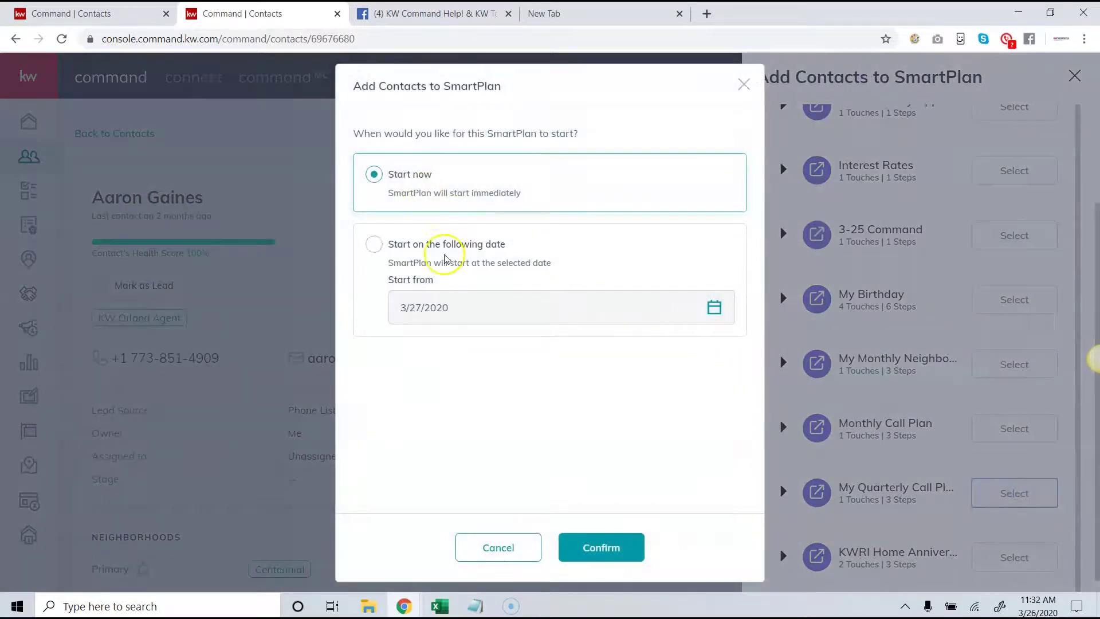
pyautogui.doubleClick(488, 245)
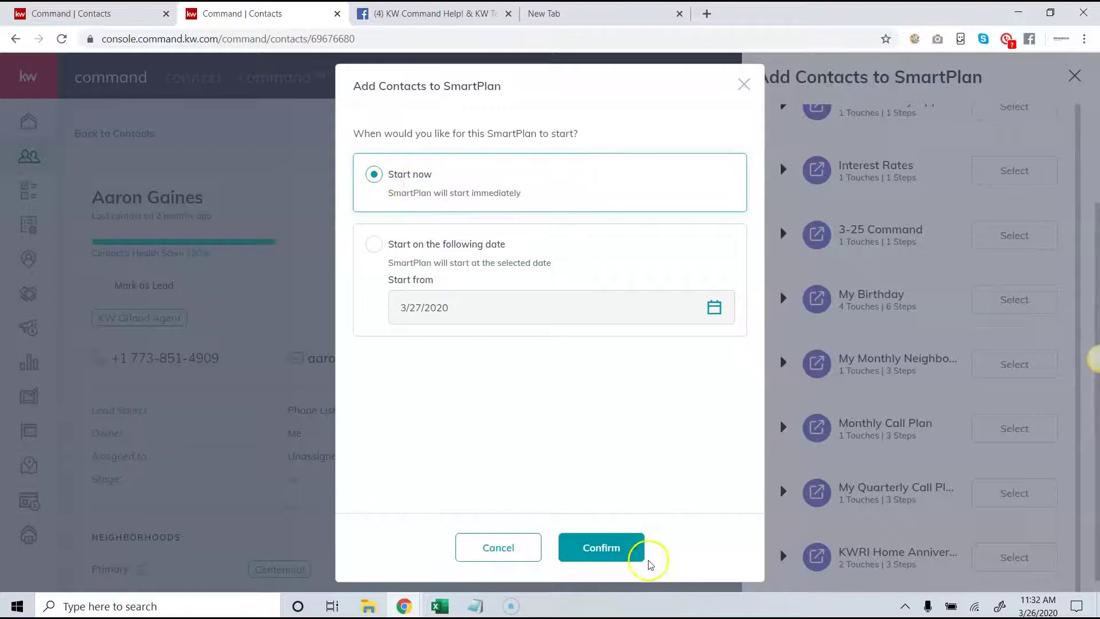
pyautogui.click(744, 87)
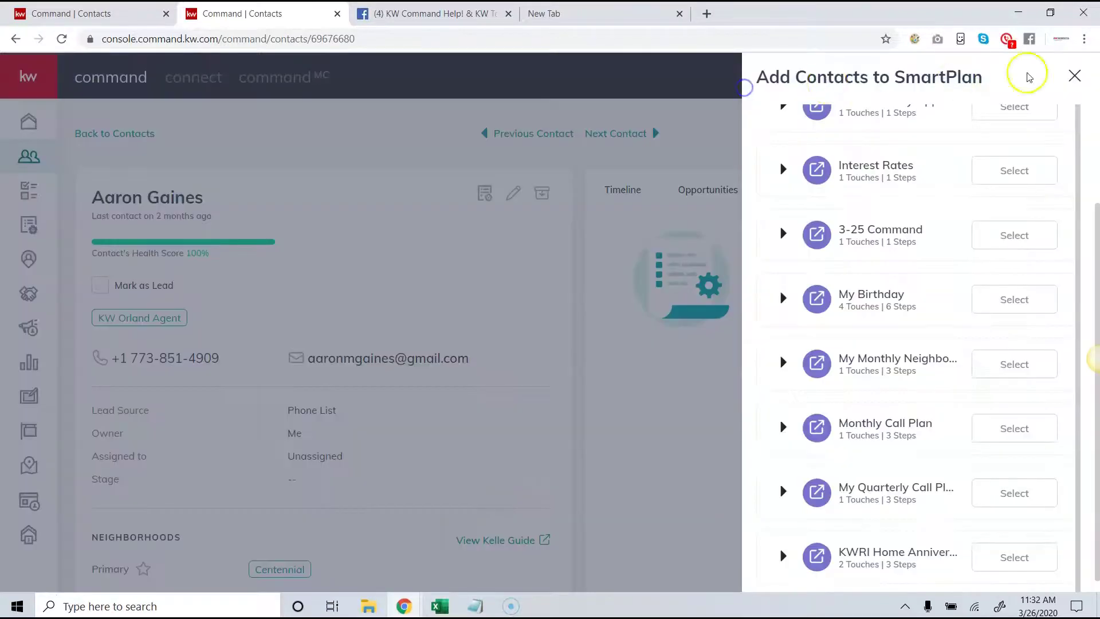
pyautogui.click(1074, 76)
# Return to the contacts list and review the start options for bulk-adding the page's contacts to My Promote My App, cancelling without confirming
pyautogui.click(29, 123)
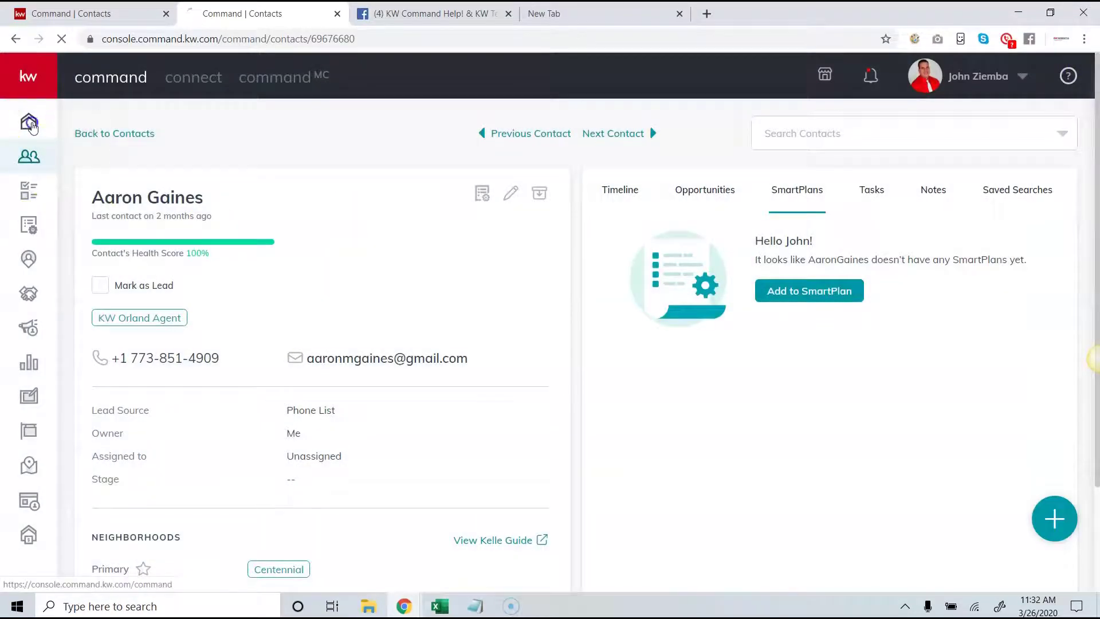
pyautogui.click(31, 155)
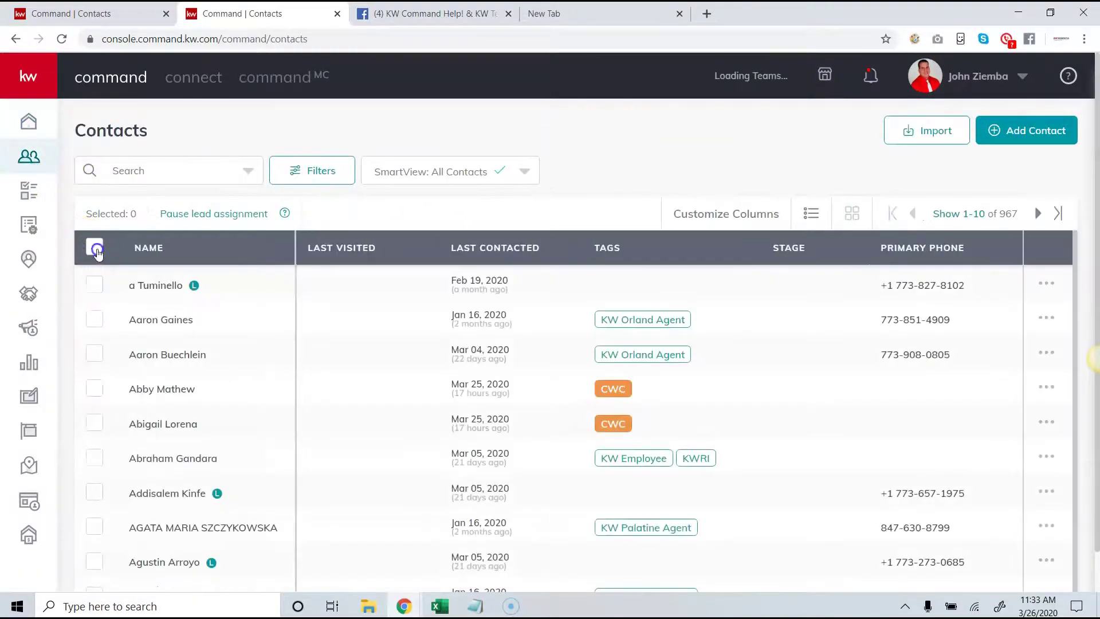
pyautogui.click(95, 247)
pyautogui.click(249, 214)
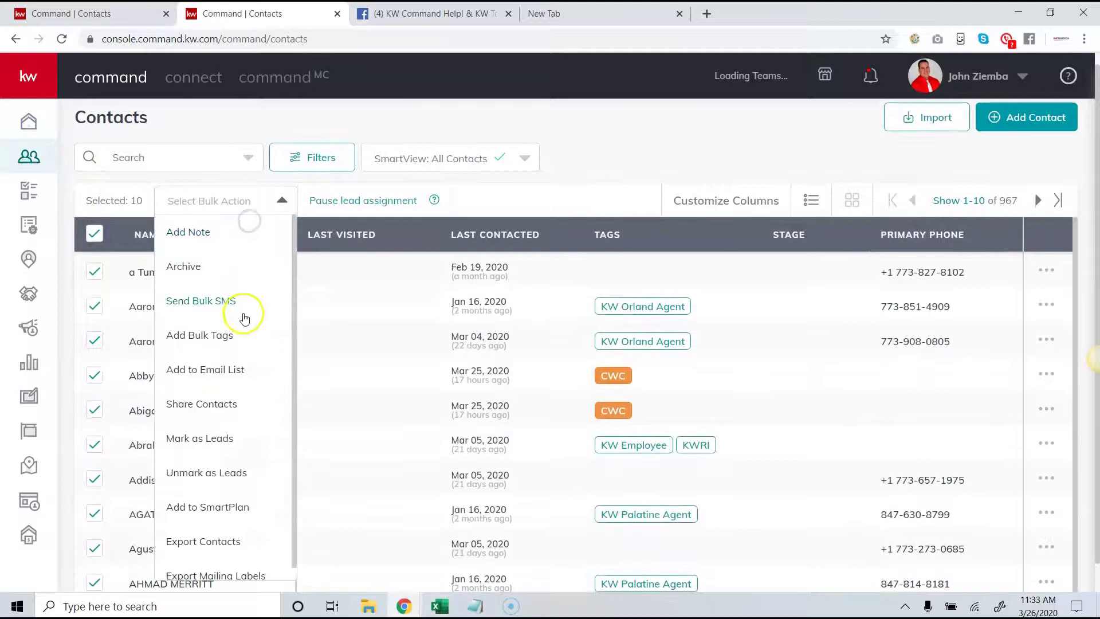
pyautogui.click(237, 507)
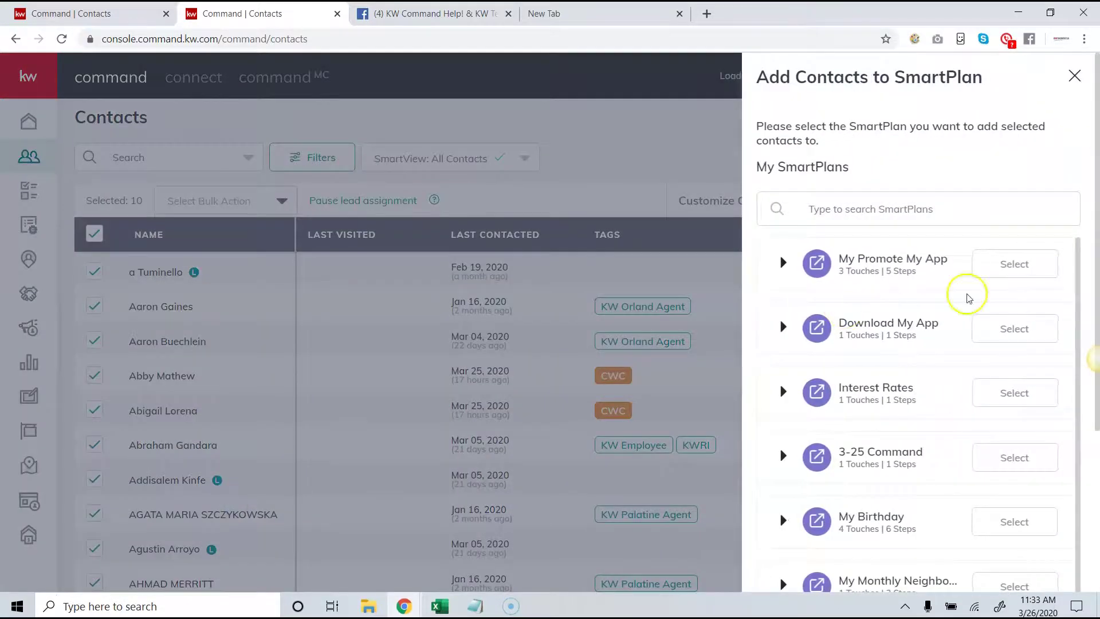
pyautogui.click(1020, 265)
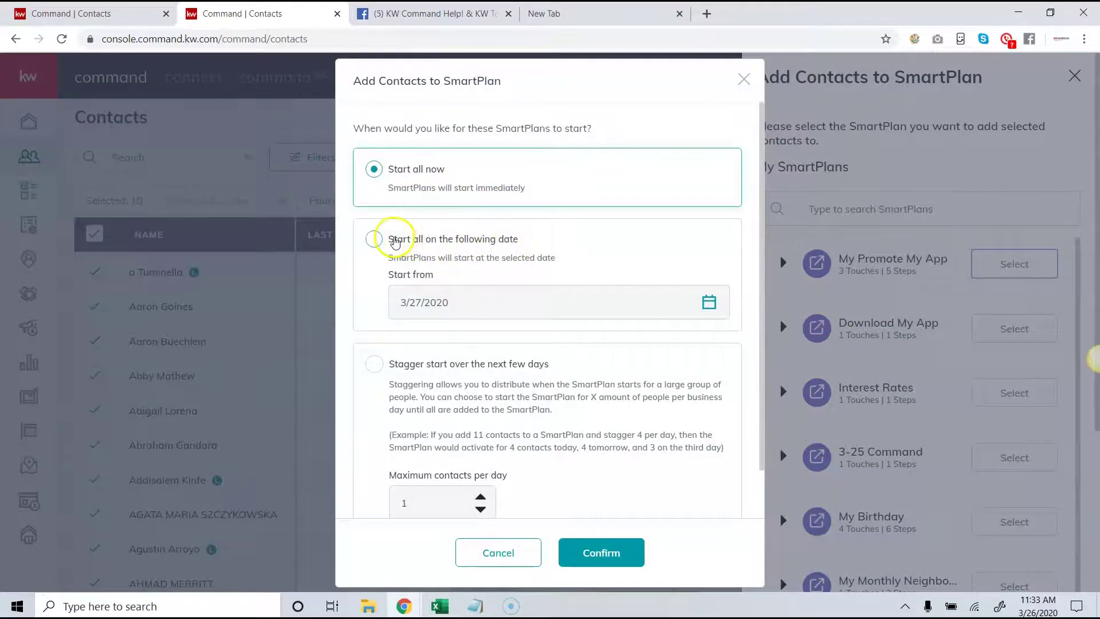
pyautogui.scroll(-1, 394, 243)
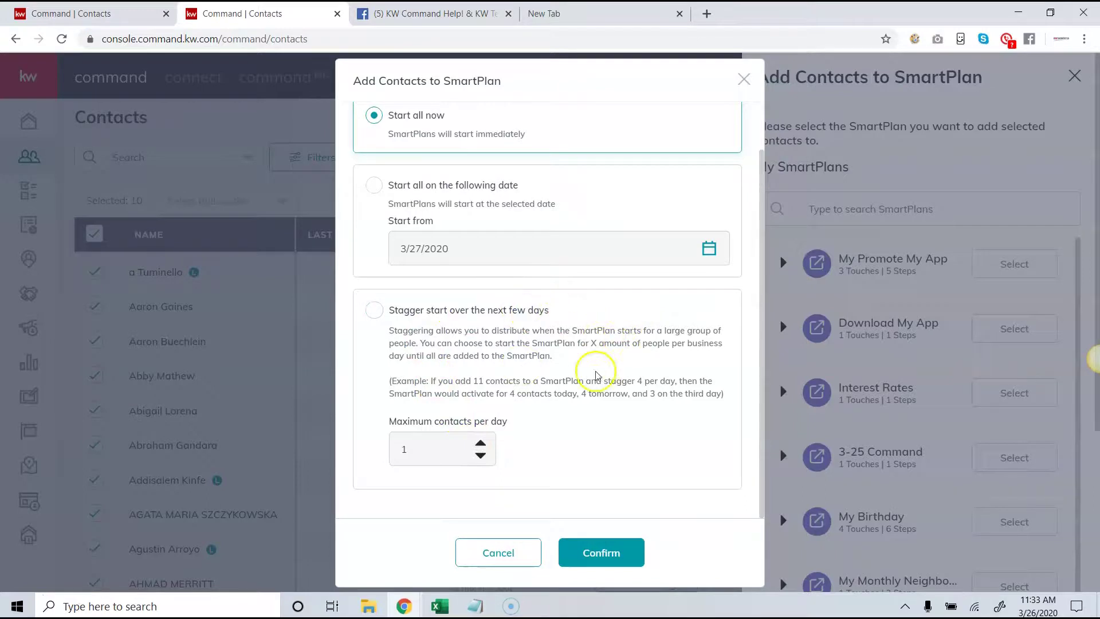
pyautogui.click(507, 553)
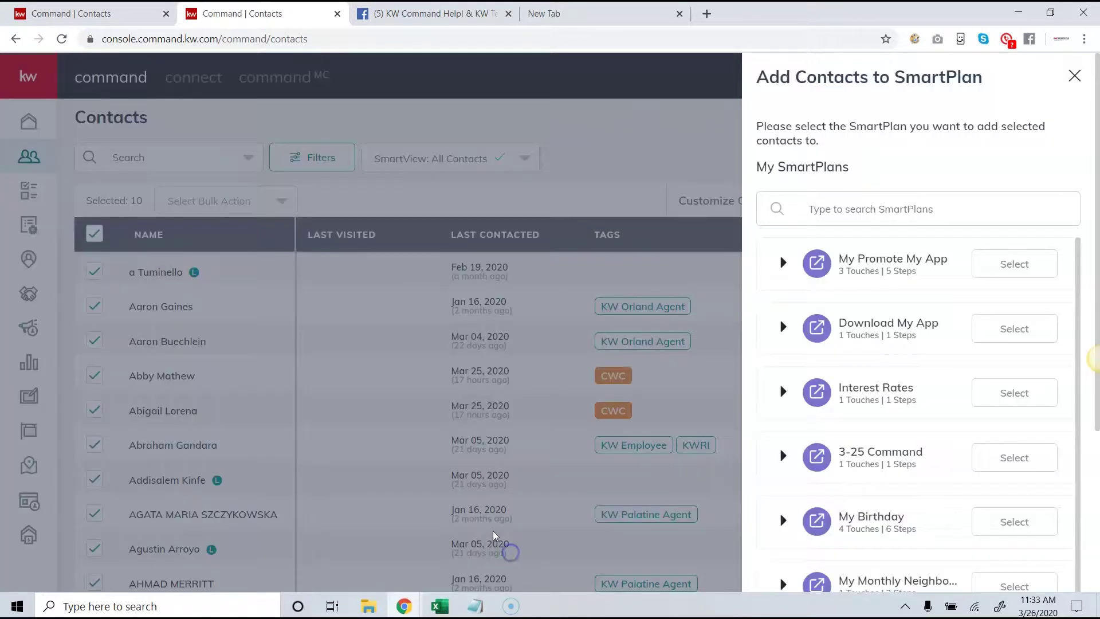
pyautogui.click(1075, 76)
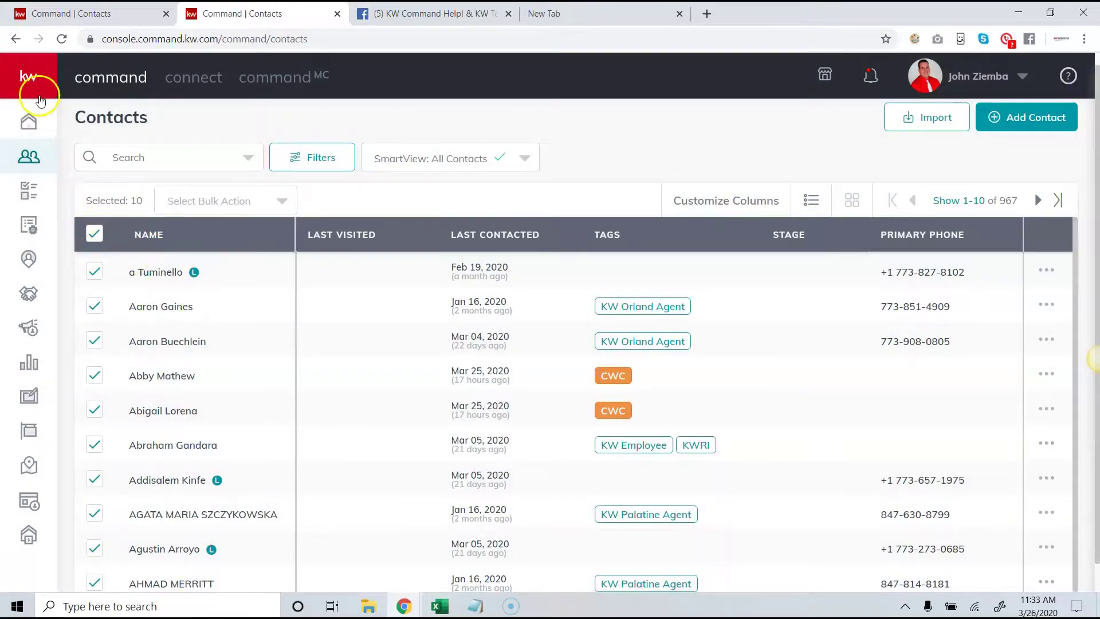
# Look at today's contact tasks and return to the Command dashboard
pyautogui.moveTo(31, 97)
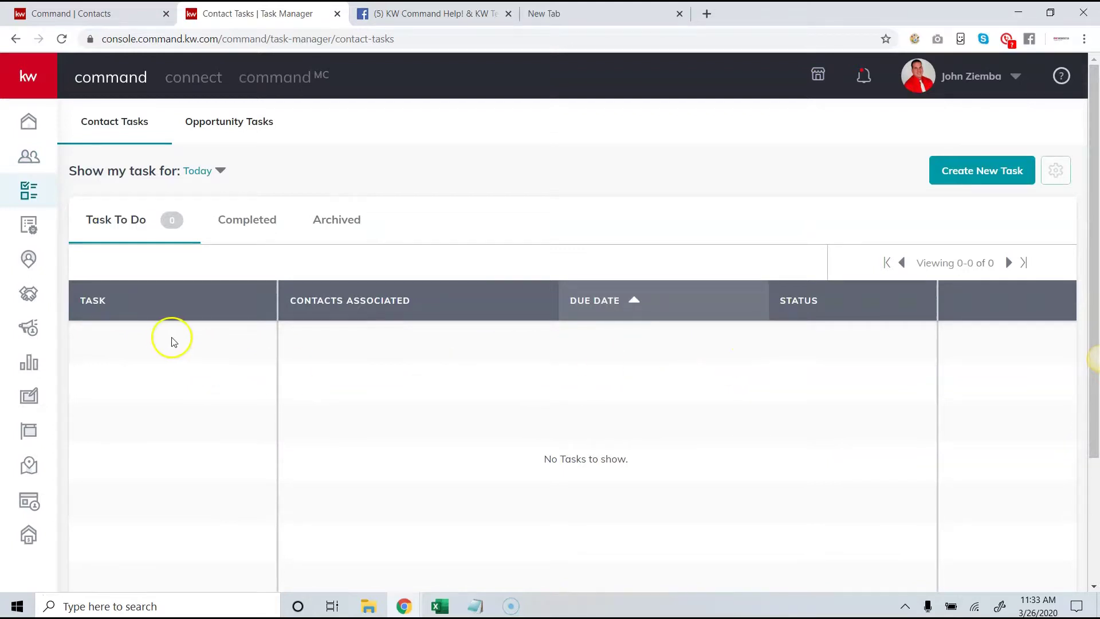
pyautogui.click(30, 124)
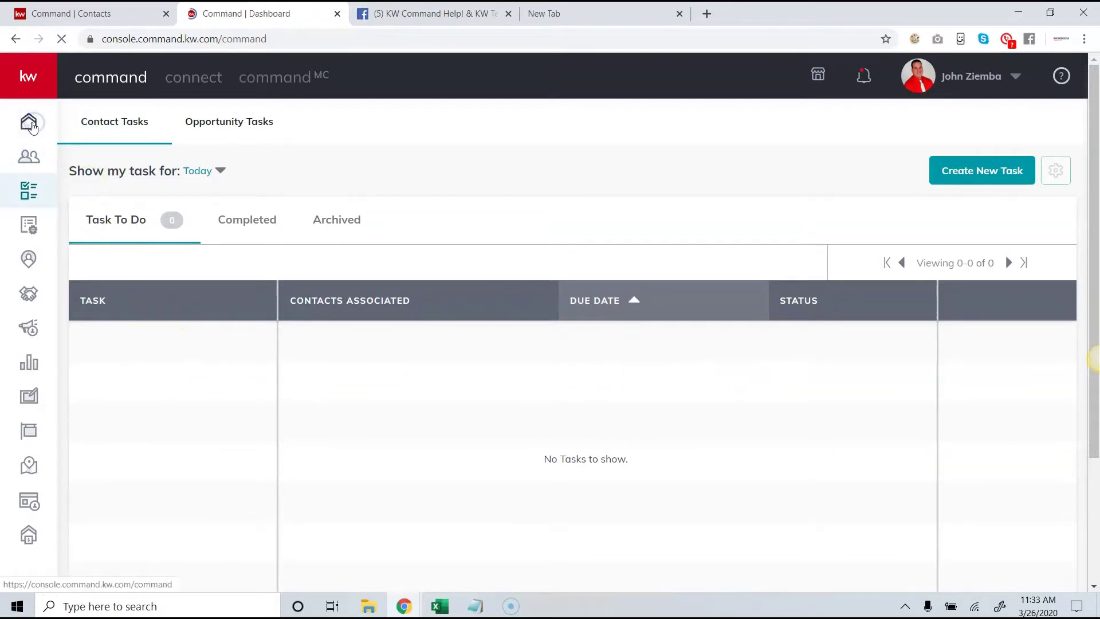